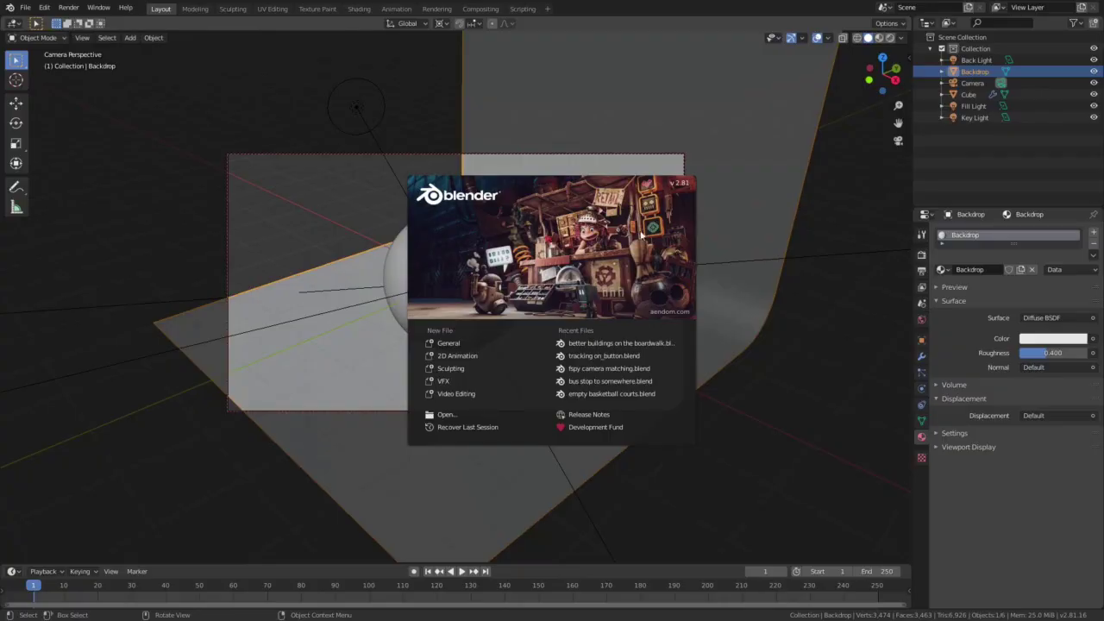
# Step: Open the recent boardwalk buildings file and play the camera flyby through the towers to frame 246
pyautogui.click(576, 343)
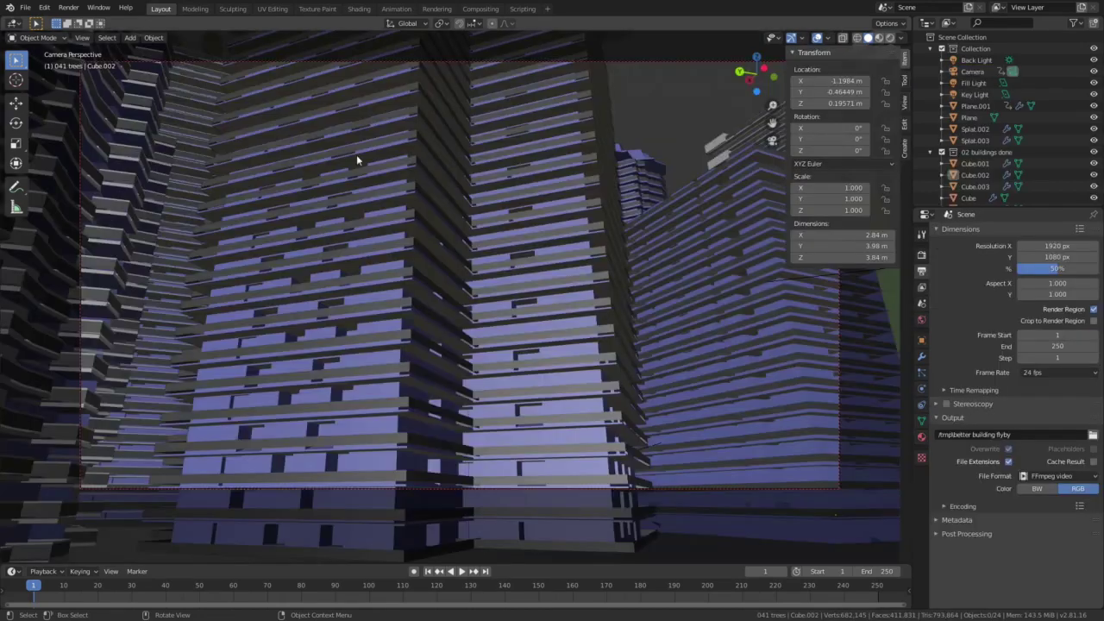
pyautogui.press('space')
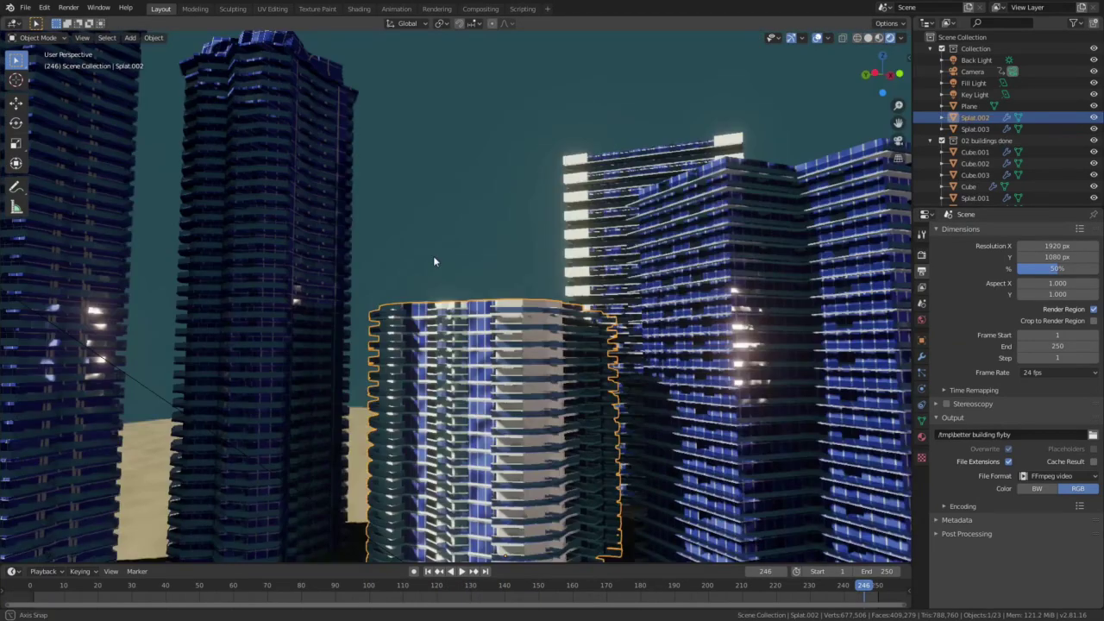
pyautogui.moveTo(432, 252); pyautogui.dragTo(434, 246, button='middle')
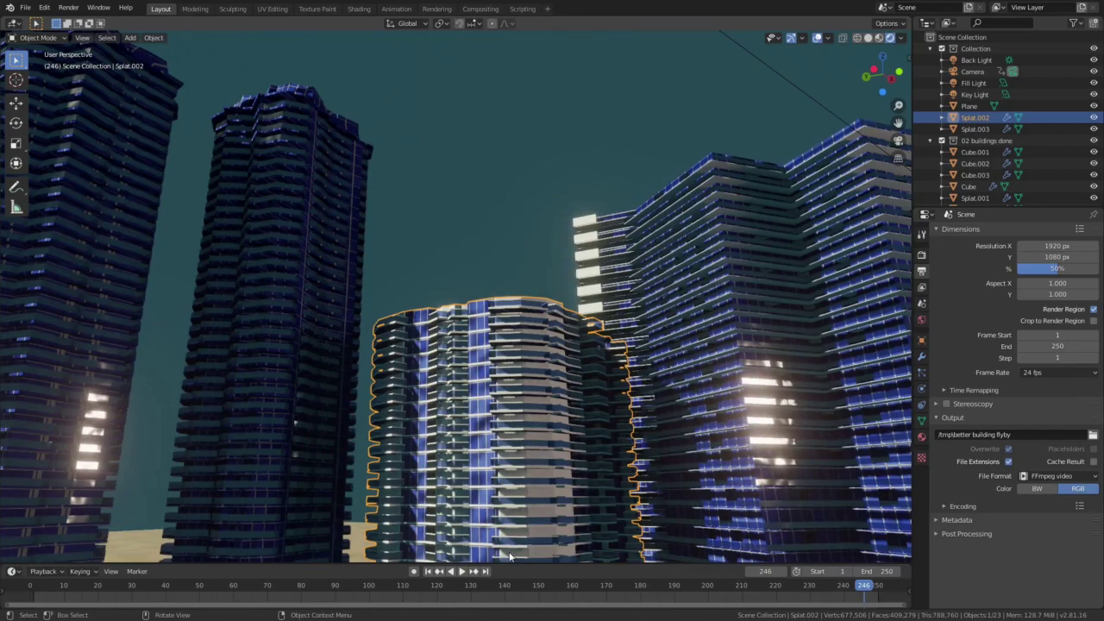
pyautogui.scroll(3, 510, 557)
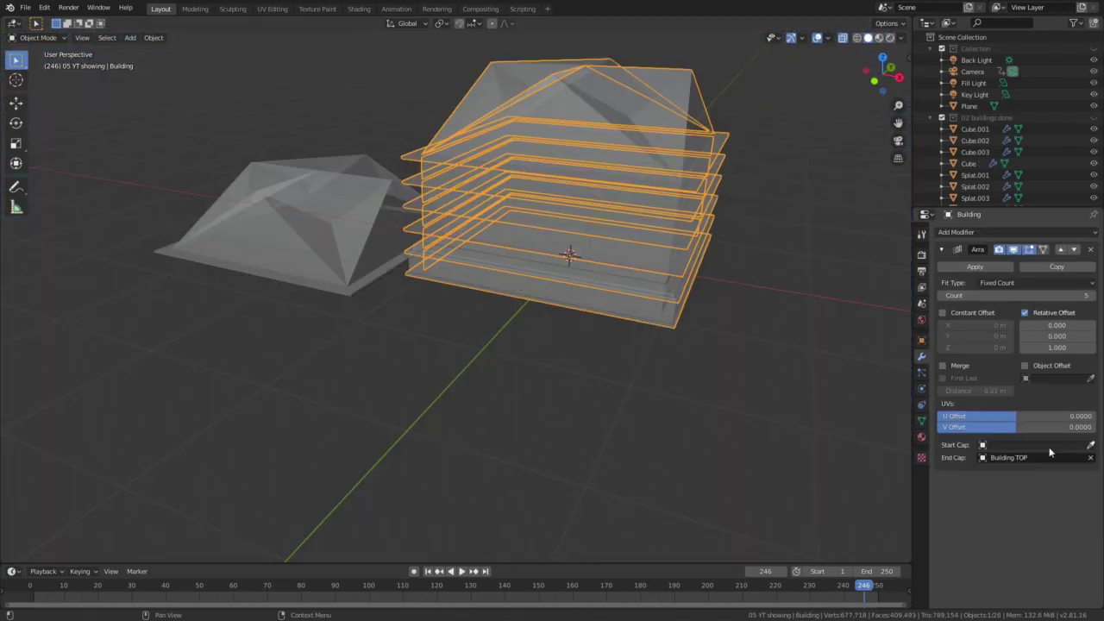
# Step: Set Building BASE as the Array start cap, move it -2.43 m X and -2.89 m Y, and turn off X-ray
pyautogui.click(1049, 445)
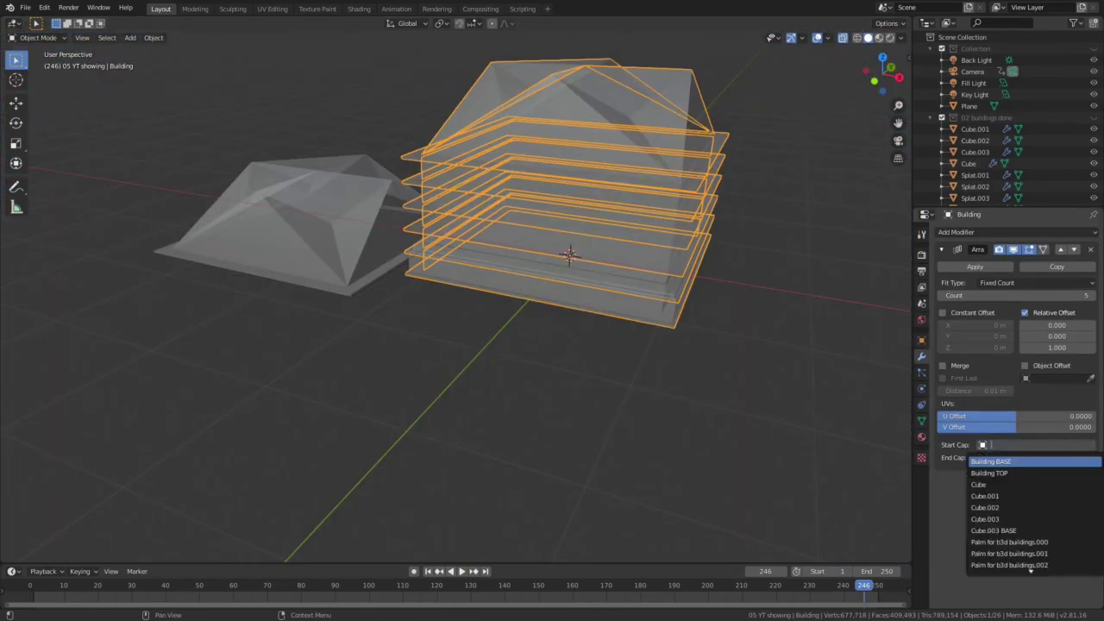
pyautogui.click(1013, 462)
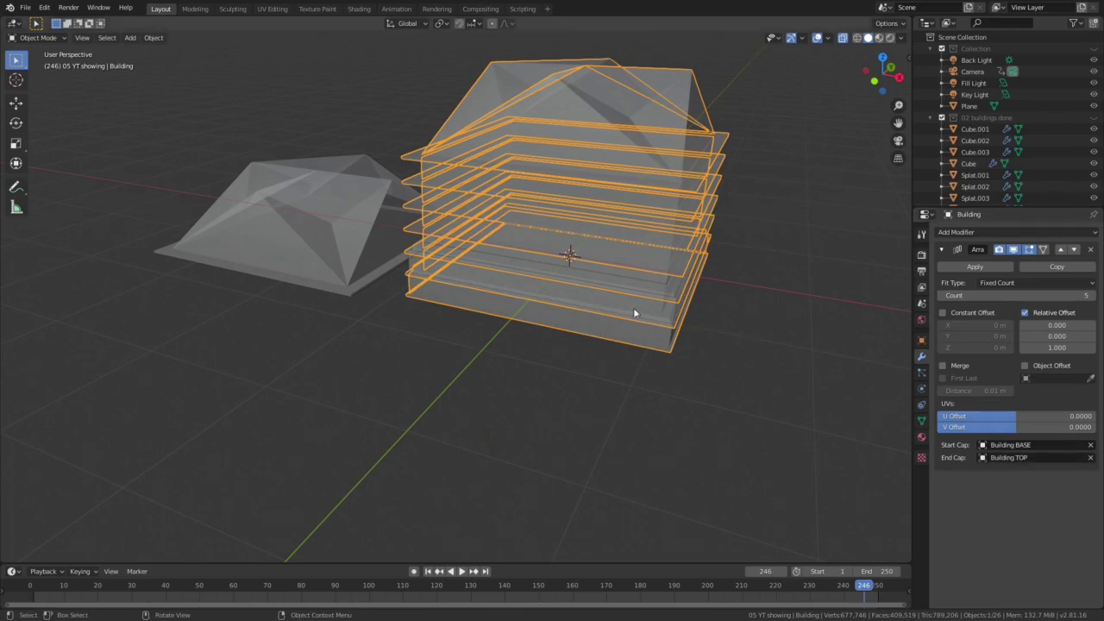
pyautogui.click(670, 307)
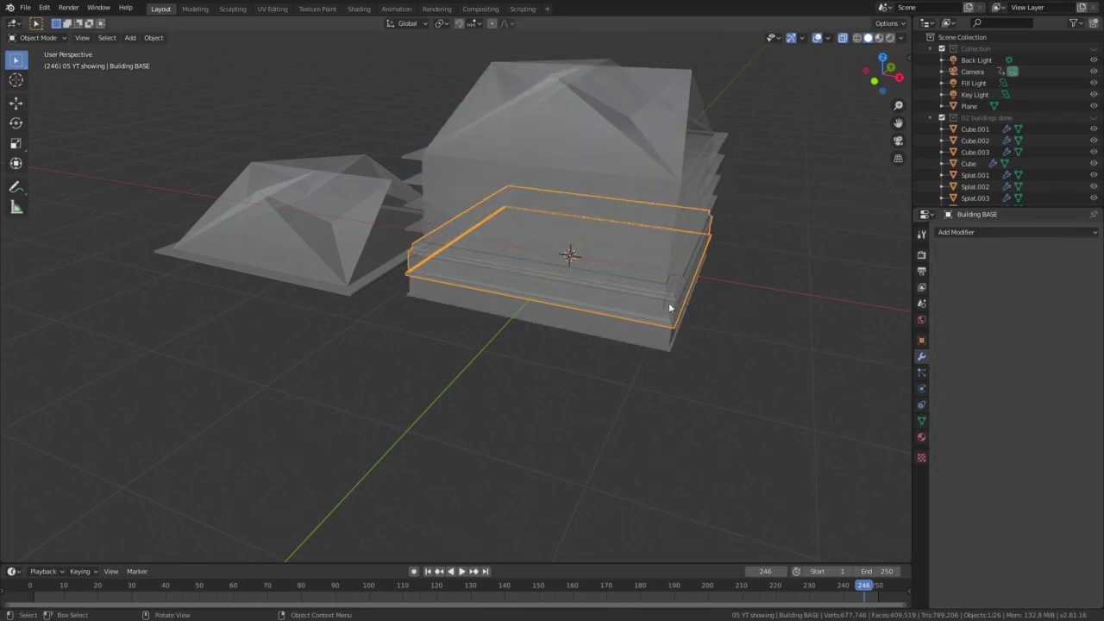
pyautogui.press('g')
pyautogui.hotkey('shift', 'z')
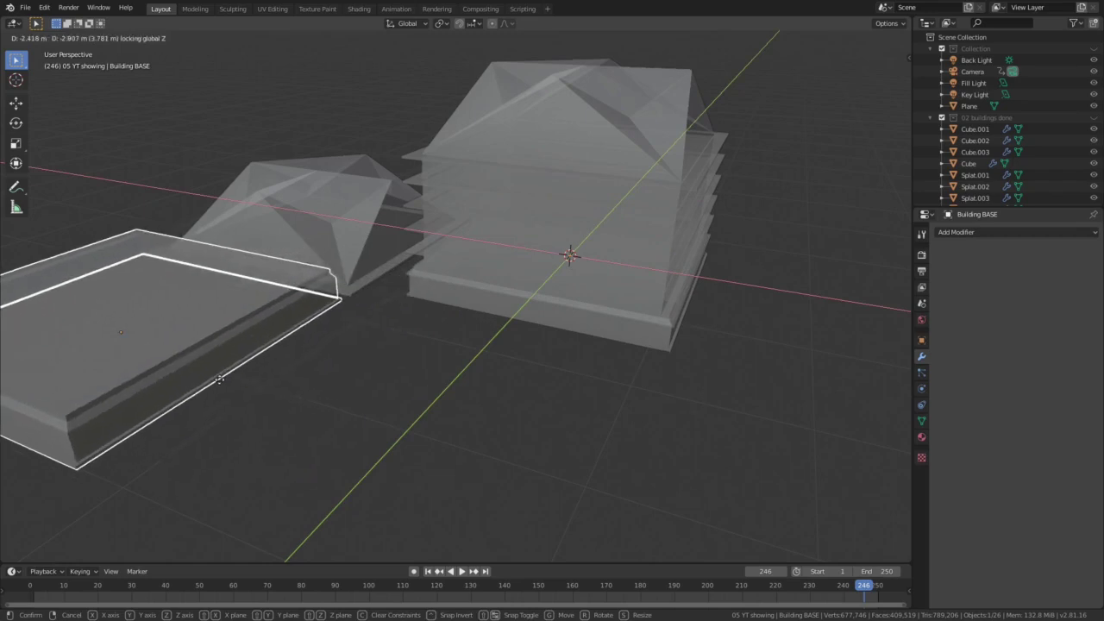
pyautogui.click(219, 378)
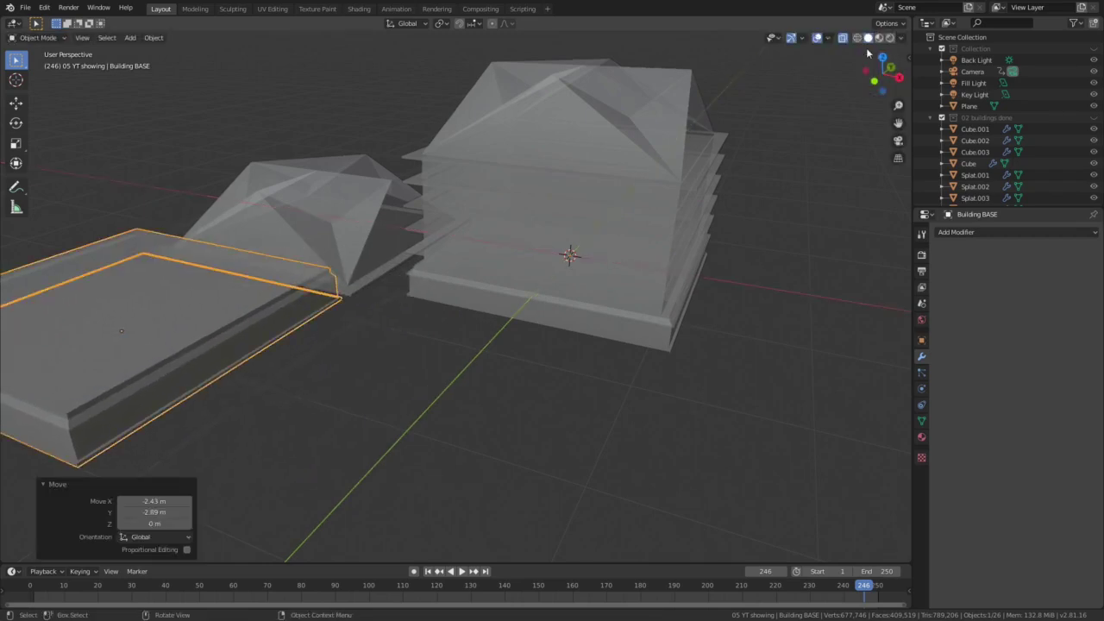
pyautogui.click(842, 39)
pyautogui.moveTo(552, 262)
pyautogui.mouseDown(button='middle')
pyautogui.moveTo(552, 230)
pyautogui.moveTo(524, 227)
pyautogui.moveTo(567, 251)
pyautogui.mouseUp(button='middle')
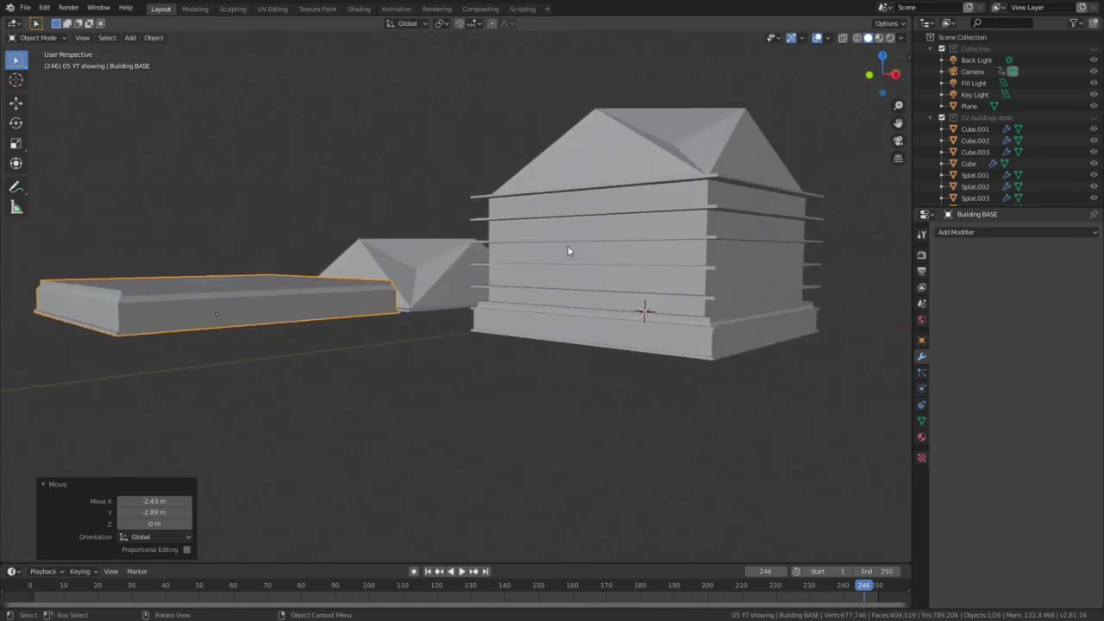
# Step: Raise the capped Building 0.19 m straight up along Z in side view
pyautogui.click(616, 250)
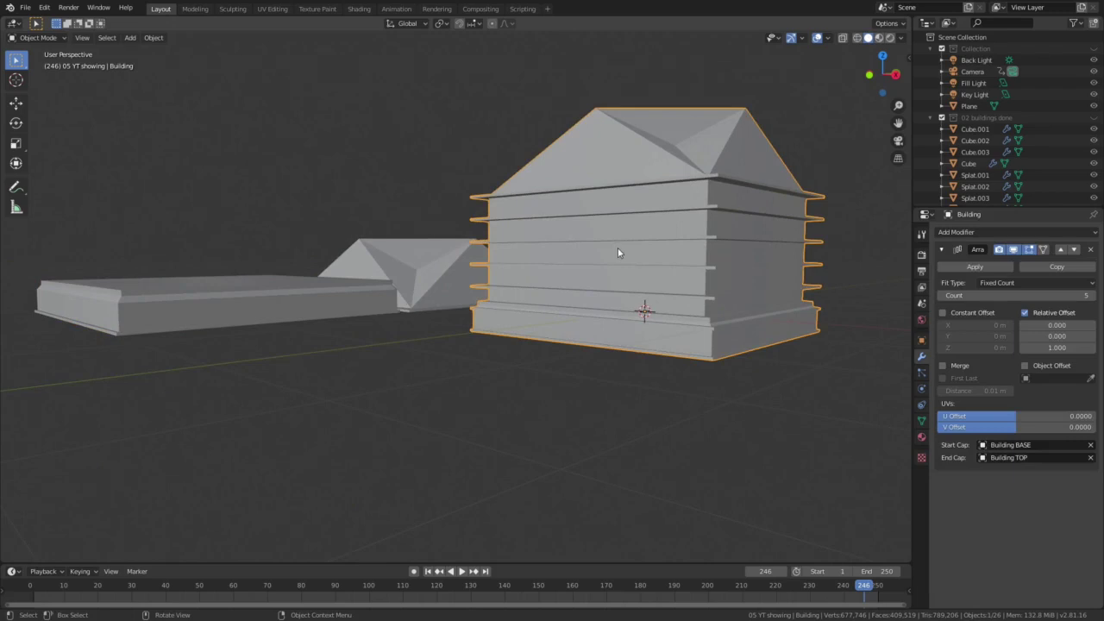
pyautogui.press('KP_3')
pyautogui.press('g')
pyautogui.press('z')
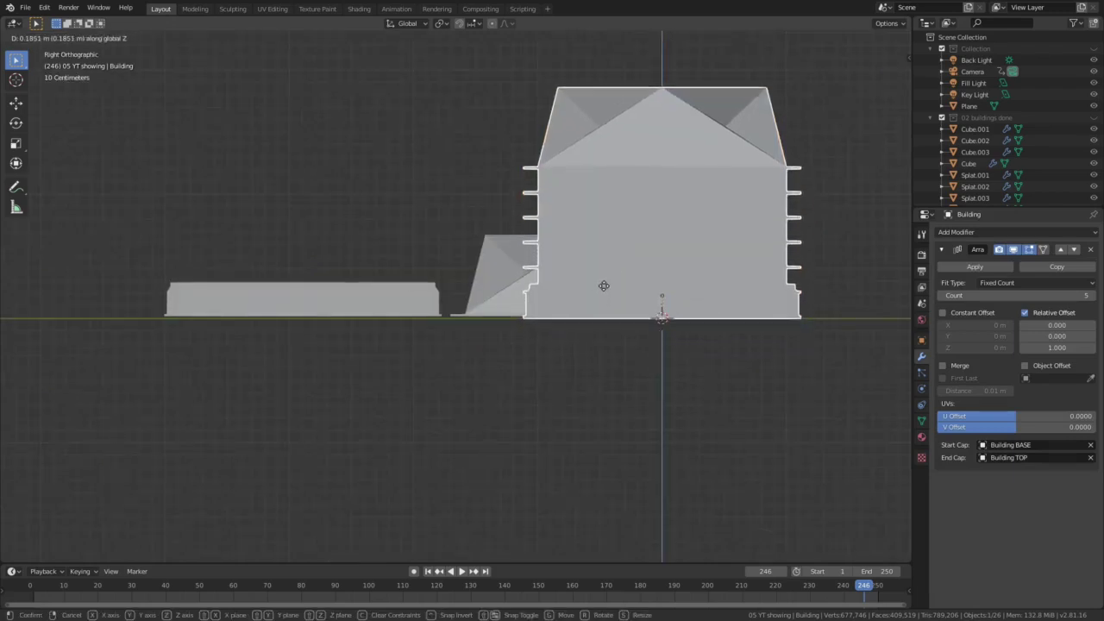
pyautogui.click(604, 284)
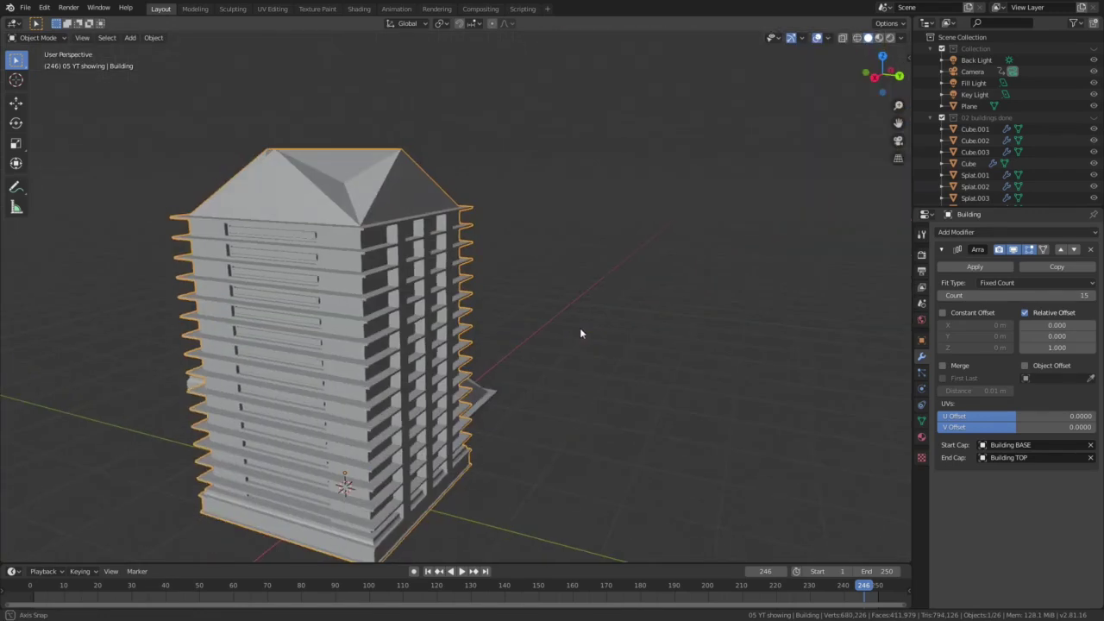
pyautogui.scroll(1, 868, 387)
# Step: Add a Mirror modifier to the building and begin shifting its mesh off-centre in top view
pyautogui.click(969, 233)
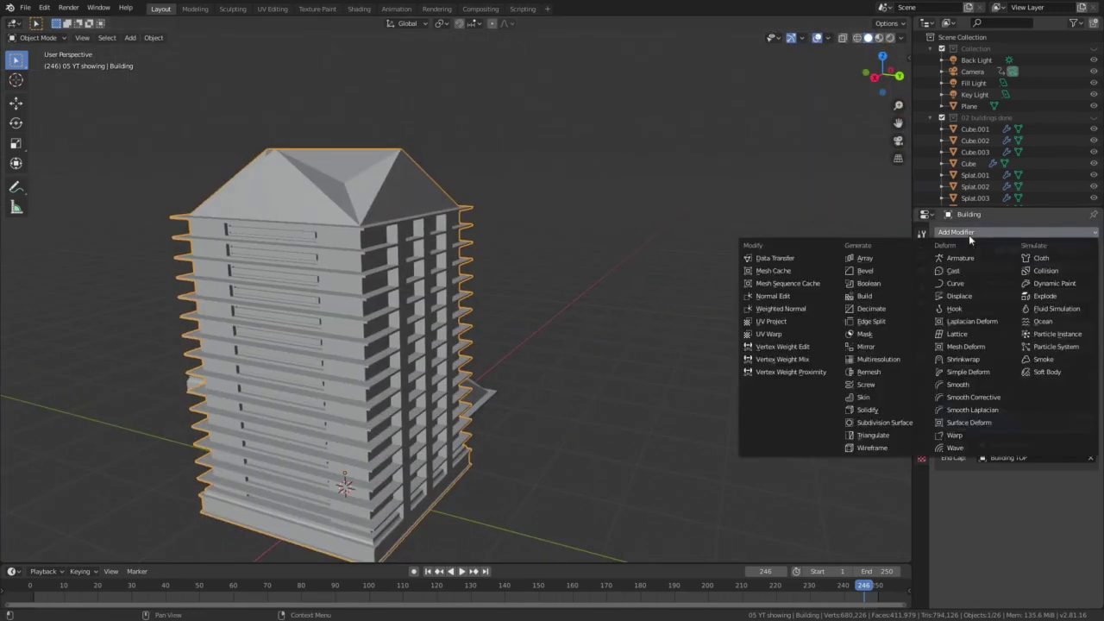
pyautogui.click(969, 233)
pyautogui.click(942, 251)
pyautogui.click(949, 233)
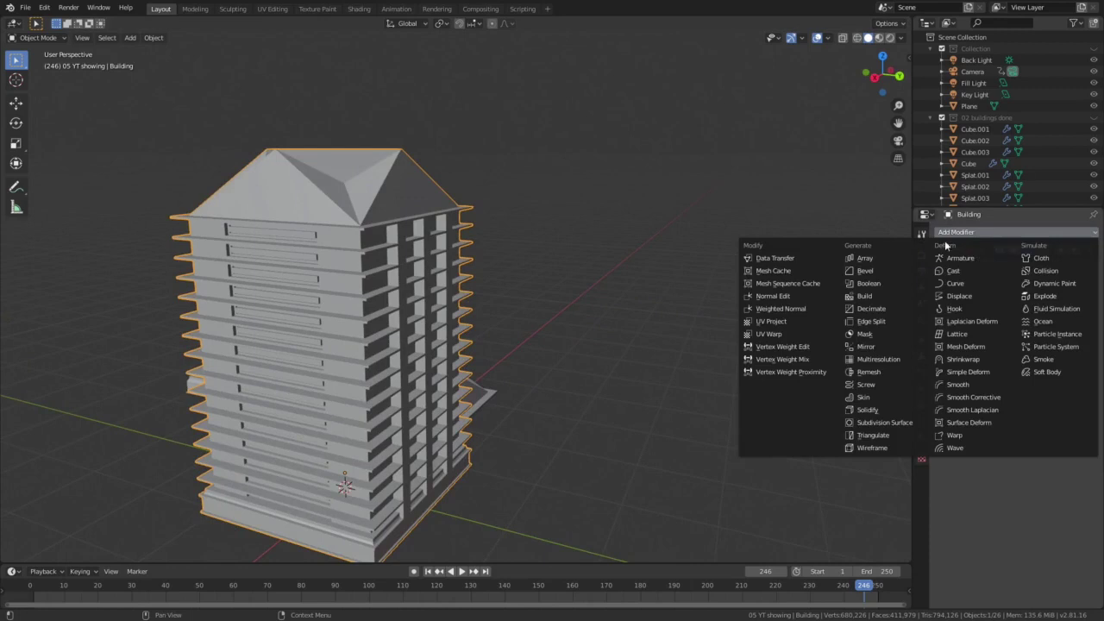
pyautogui.click(865, 345)
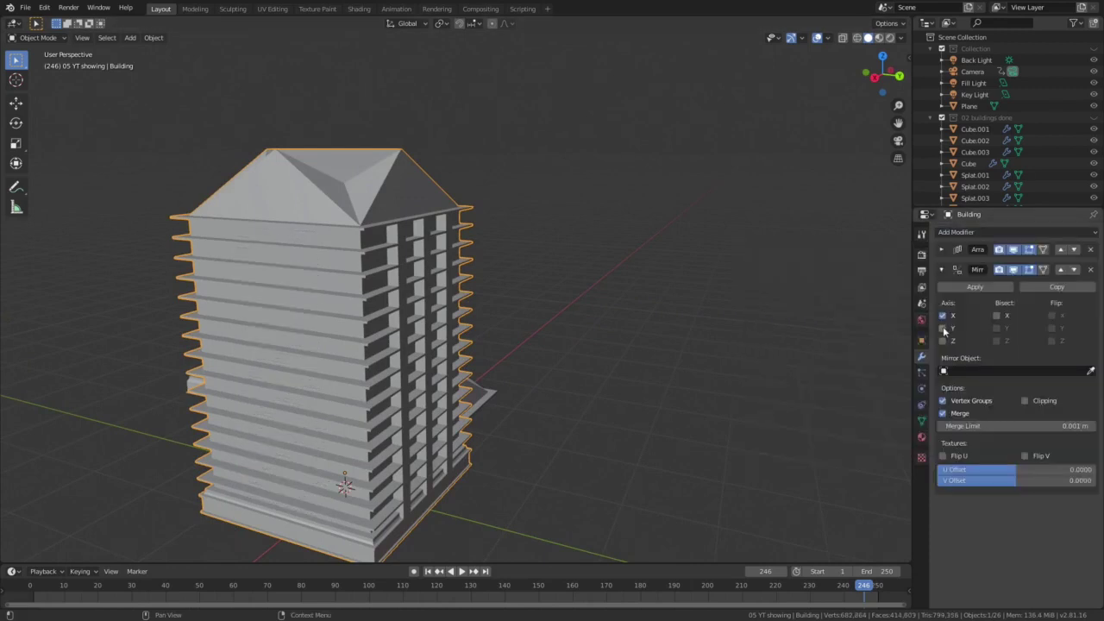
pyautogui.press('Tab')
pyautogui.press('KP_7')
pyautogui.press('g')
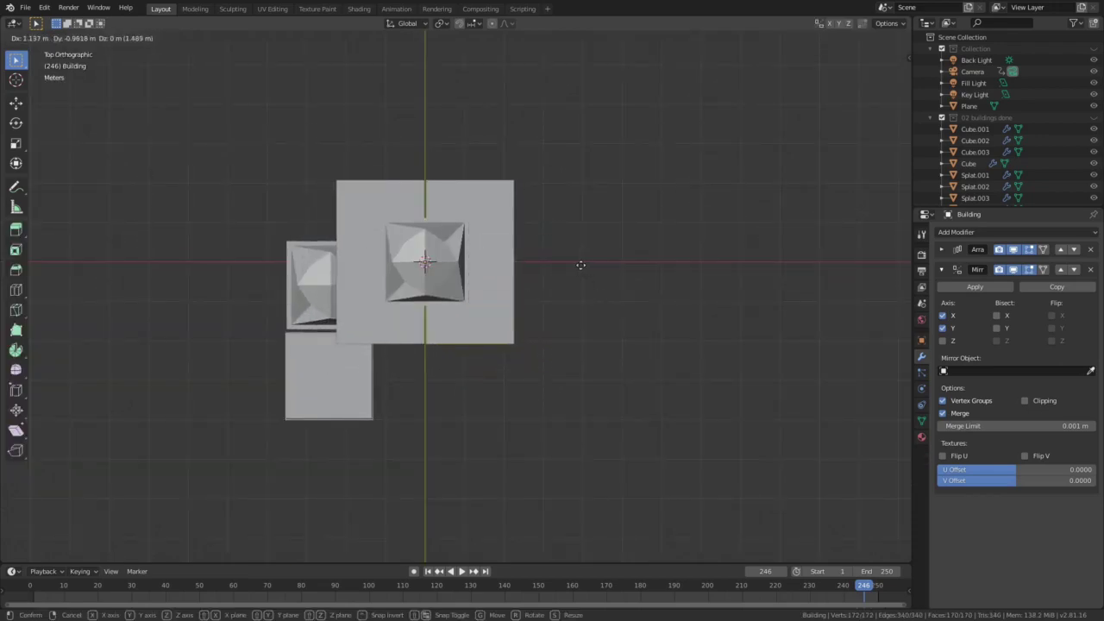
# Step: Offset the building mesh, then reposition the small roof and bottom square objects together
pyautogui.click(579, 264)
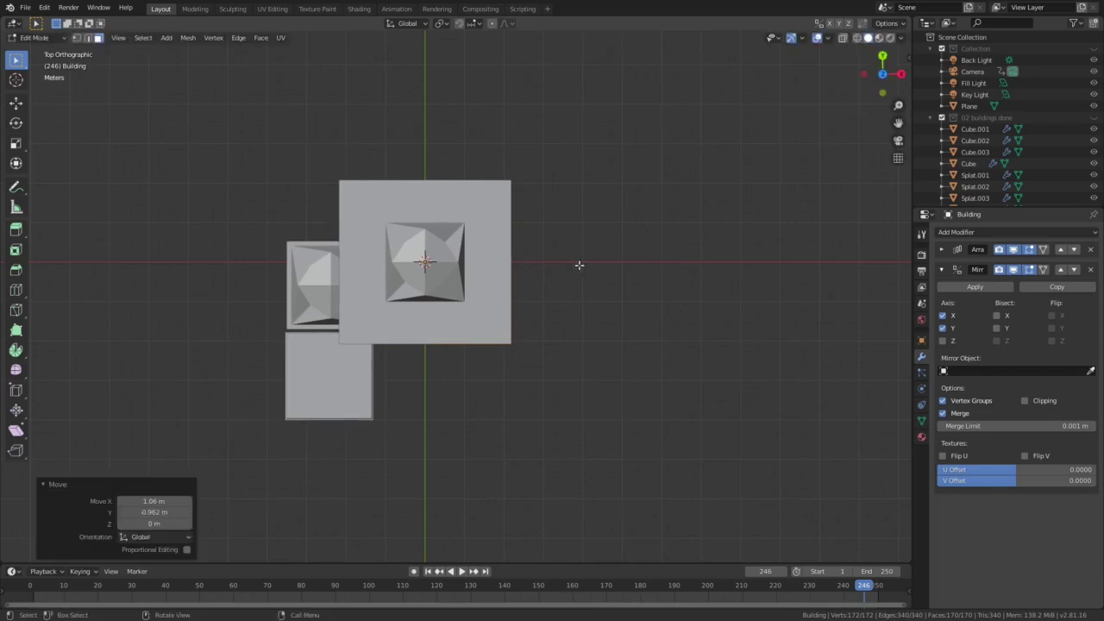
pyautogui.press('Tab')
pyautogui.click(320, 288)
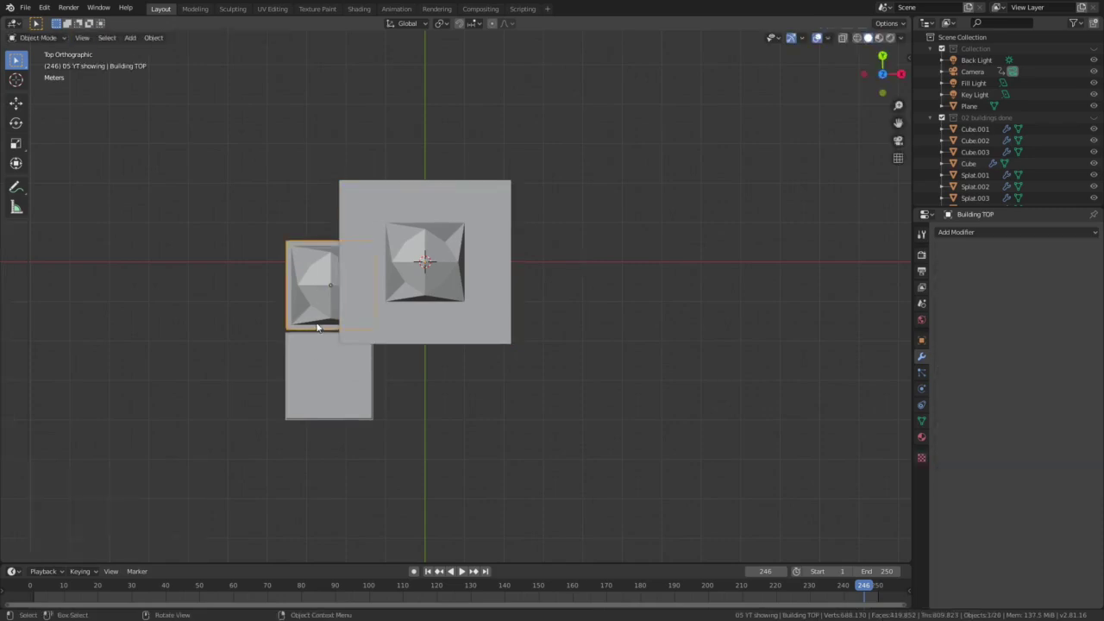
pyautogui.keyDown('shift'); pyautogui.click(328, 366); pyautogui.keyUp('shift')
pyautogui.press('g')
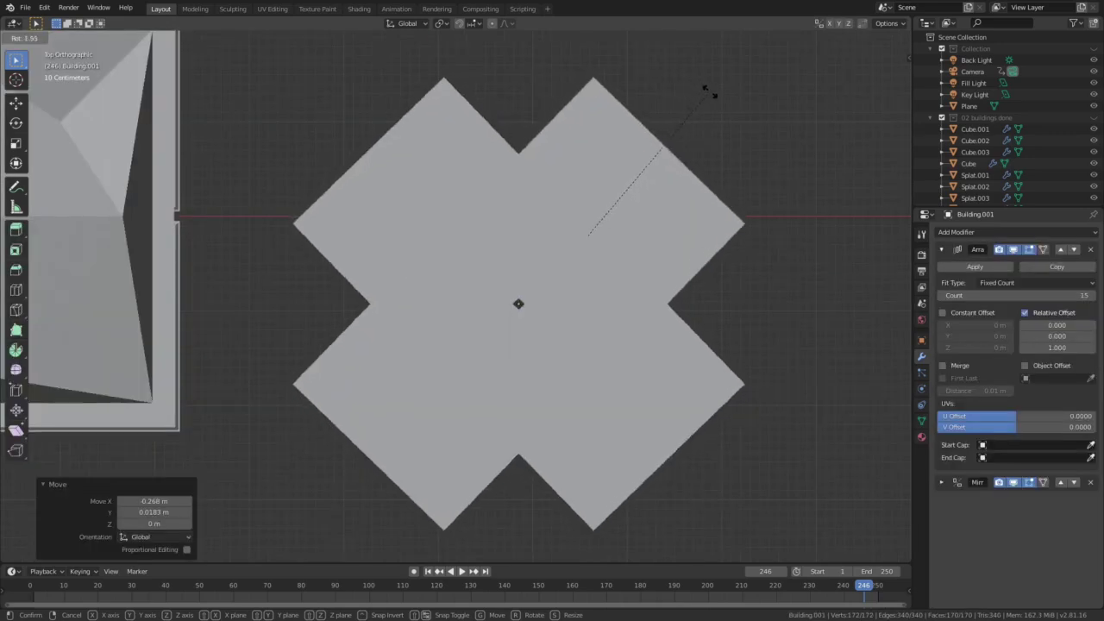
pyautogui.click(717, 98)
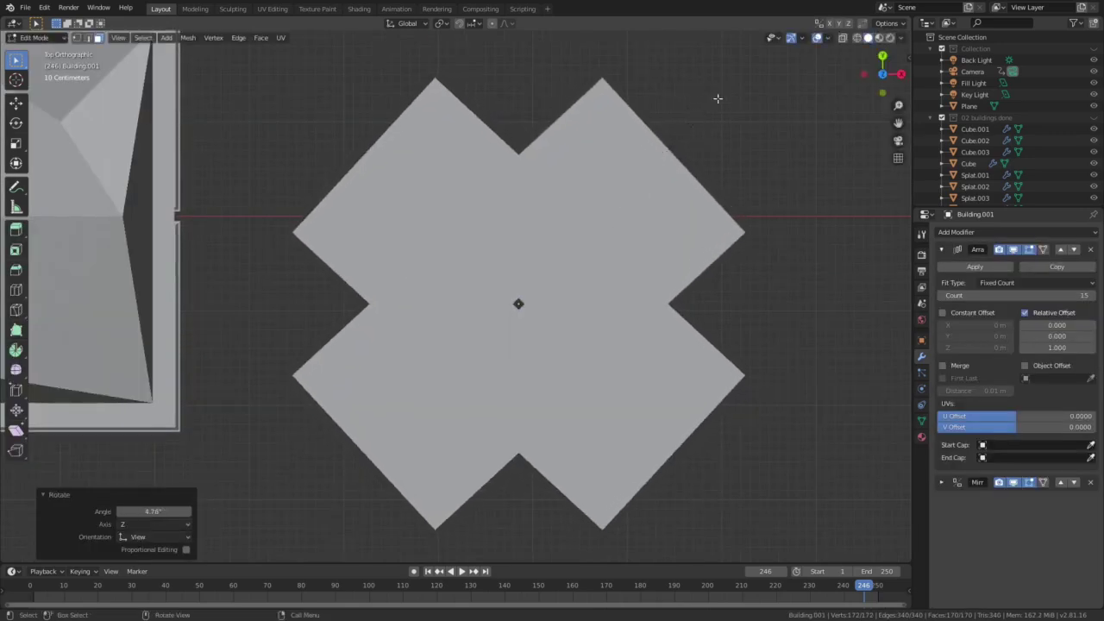
# Step: Rotate the floor mesh by -2.58° and return to a perspective view in Object Mode
pyautogui.press('g')
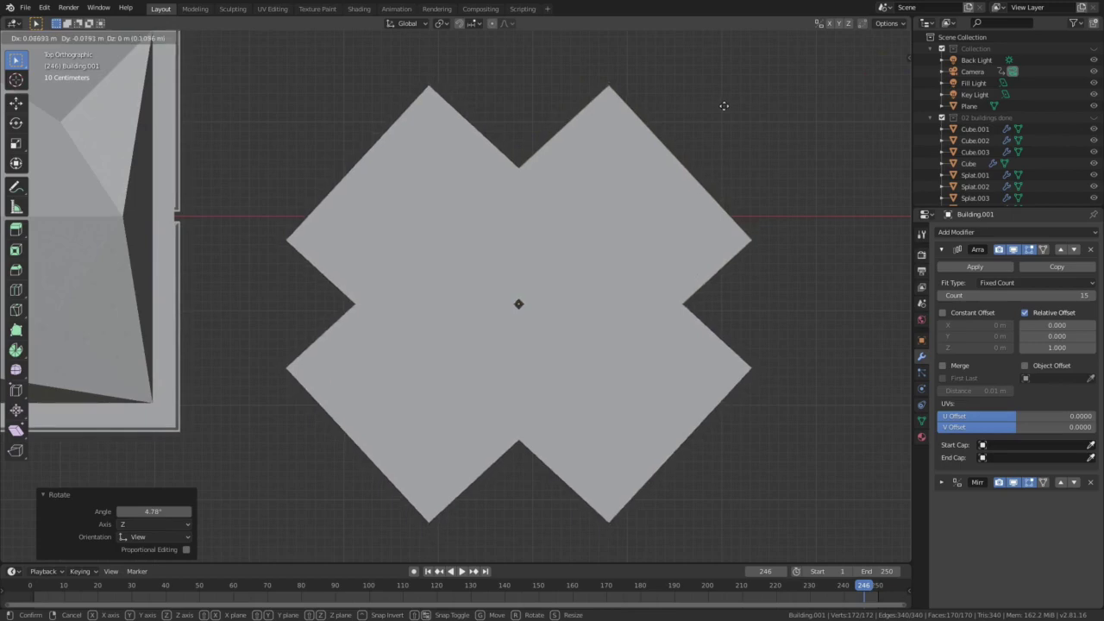
pyautogui.press('r')
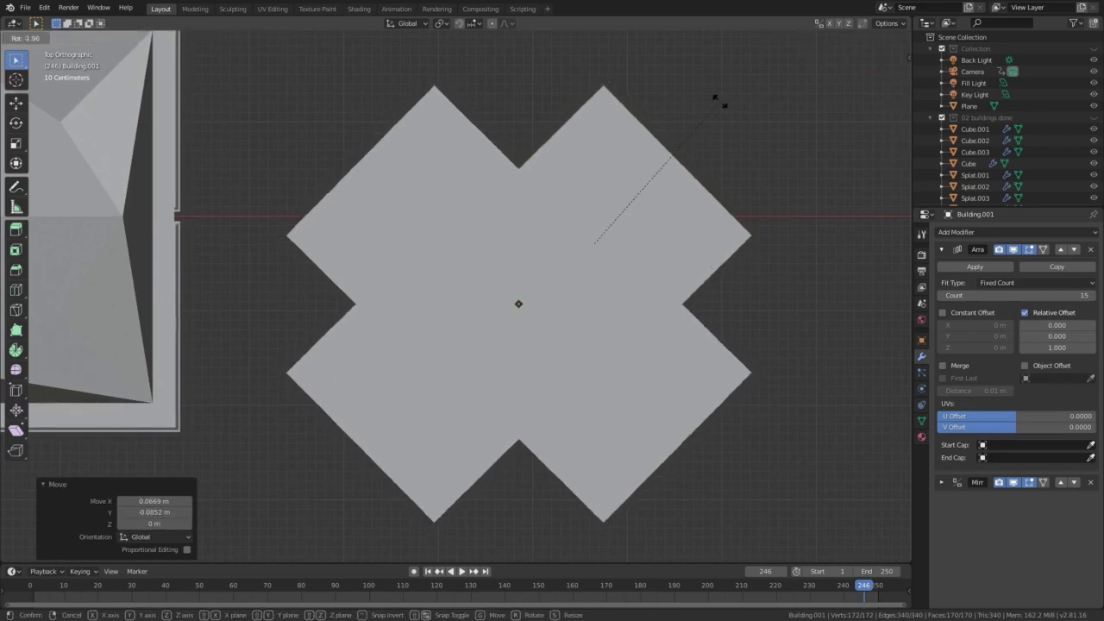
pyautogui.click(719, 100)
pyautogui.moveTo(718, 100); pyautogui.dragTo(439, 321, button='middle')
pyautogui.press('Tab')
pyautogui.scroll(6, 614, 379)
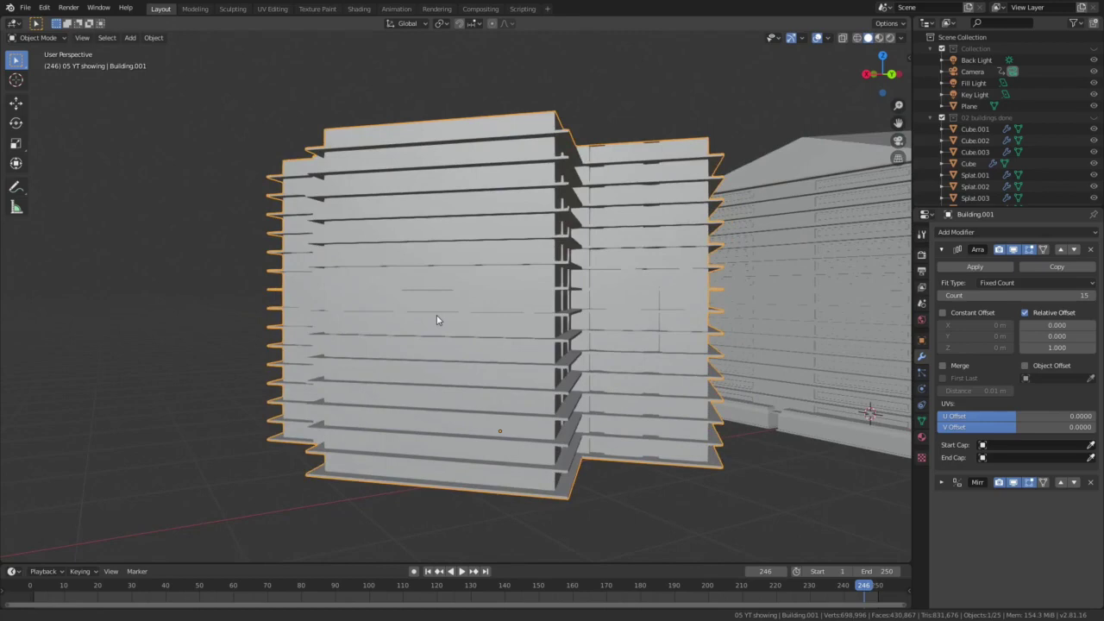
# Step: Select both towers and move them -16.4 m in X and 9.66 m in Y from the origin
pyautogui.scroll(-1, 437, 320)
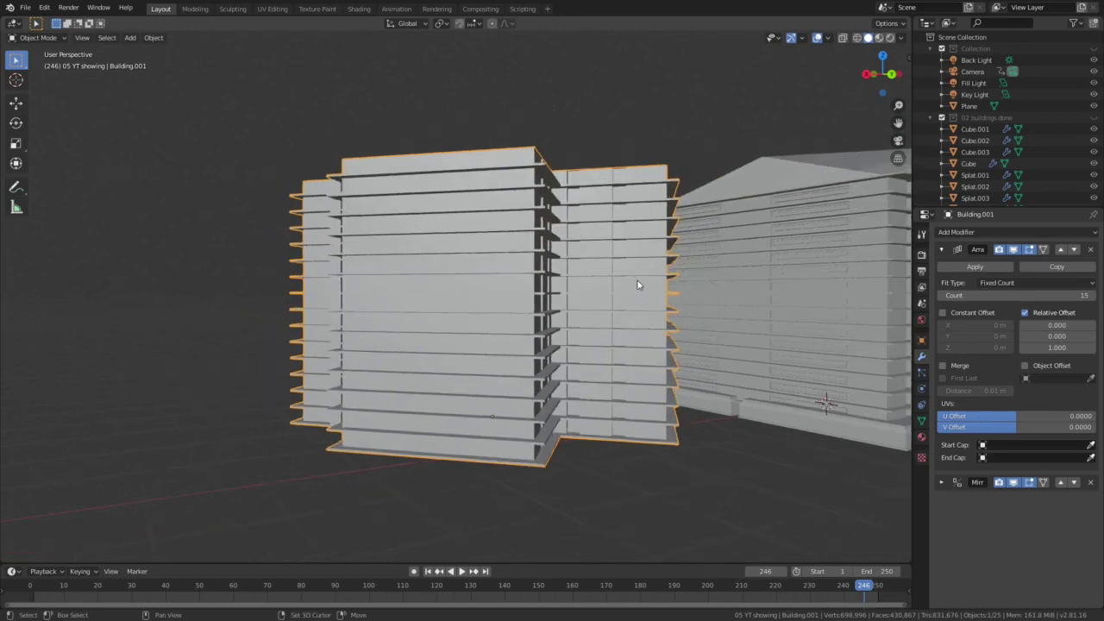
pyautogui.moveTo(638, 285)
pyautogui.mouseDown(button='middle')
pyautogui.moveTo(535, 288)
pyautogui.moveTo(562, 288)
pyautogui.mouseUp(button='middle')
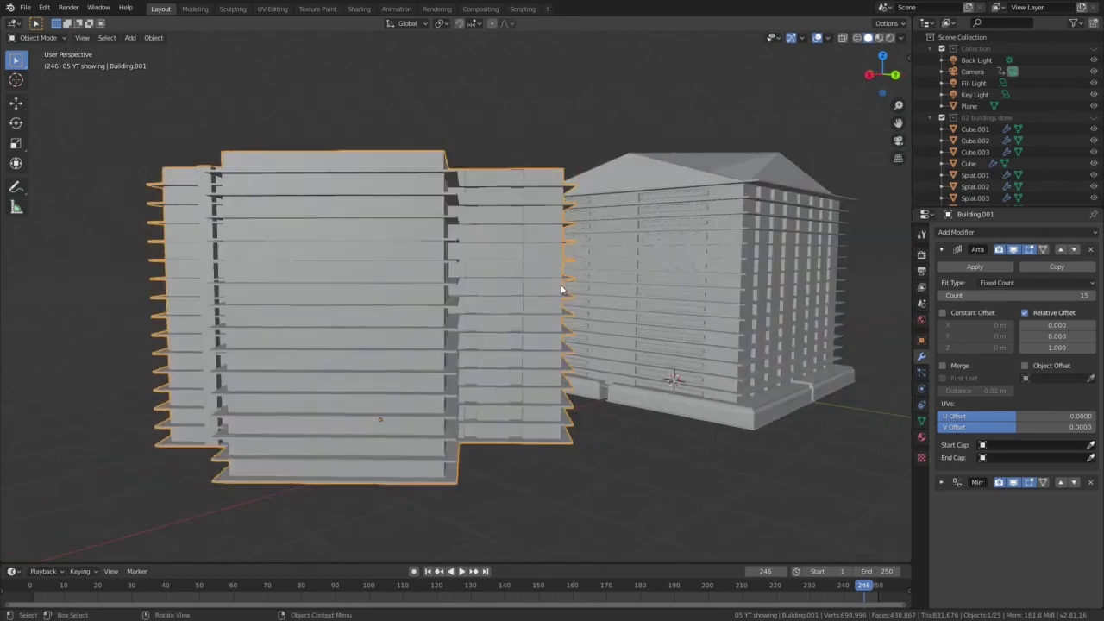
pyautogui.click(900, 39)
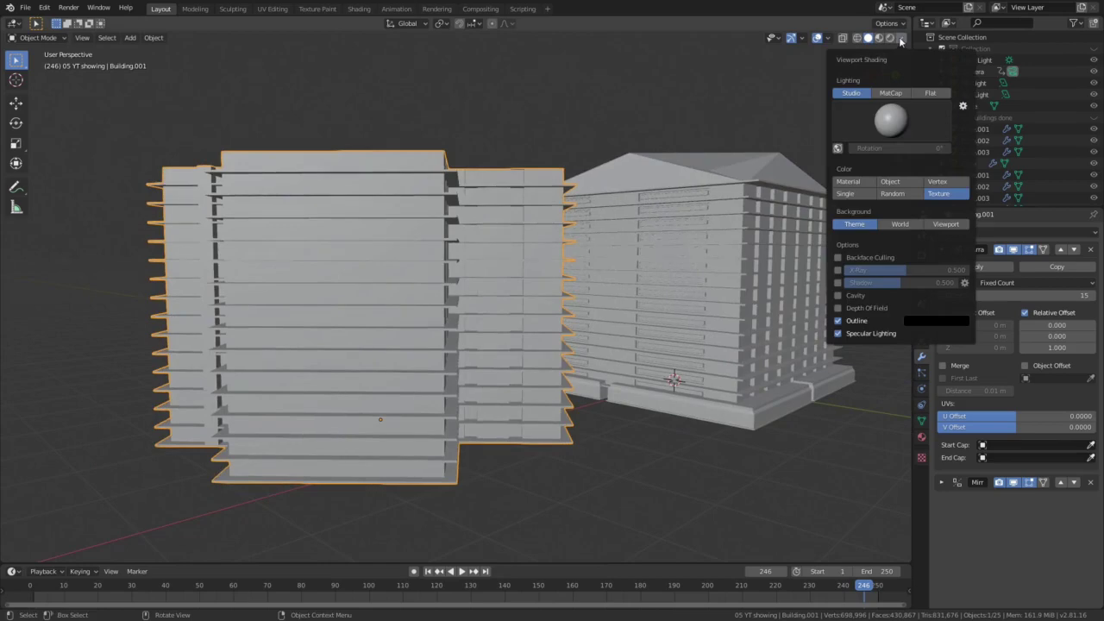
pyautogui.moveTo(759, 258)
pyautogui.mouseDown(button='middle')
pyautogui.moveTo(683, 270)
pyautogui.moveTo(641, 165)
pyautogui.mouseUp(button='middle')
pyautogui.scroll(-3, 641, 165)
pyautogui.keyDown('shift'); pyautogui.click(638, 162); pyautogui.keyUp('shift')
pyautogui.press('KP_7')
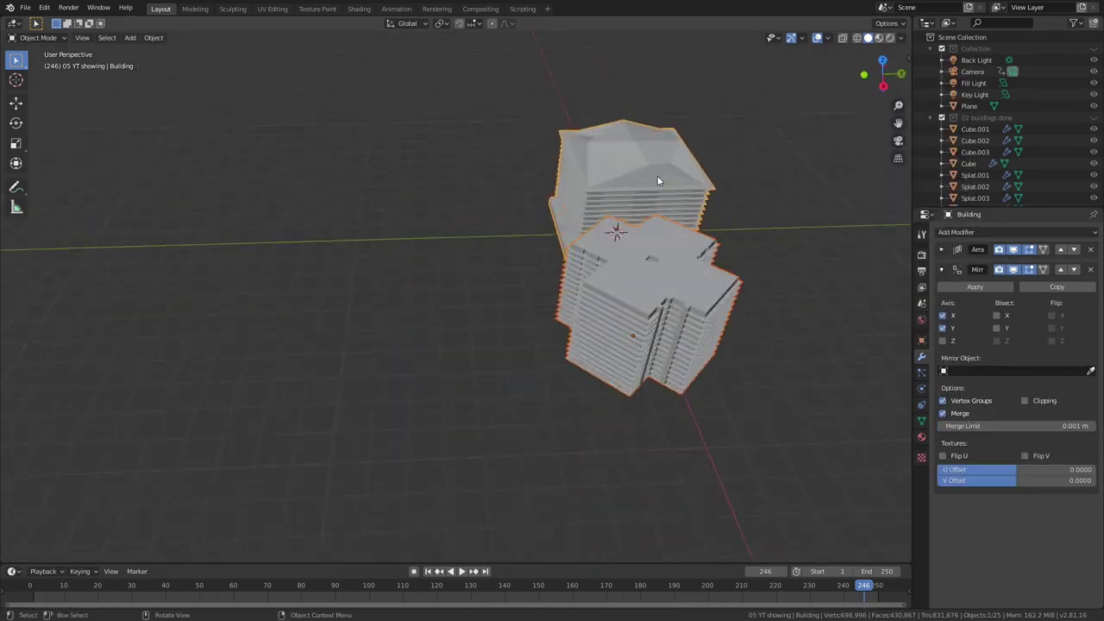
pyautogui.hotkey('shift', 'c')
pyautogui.press('g')
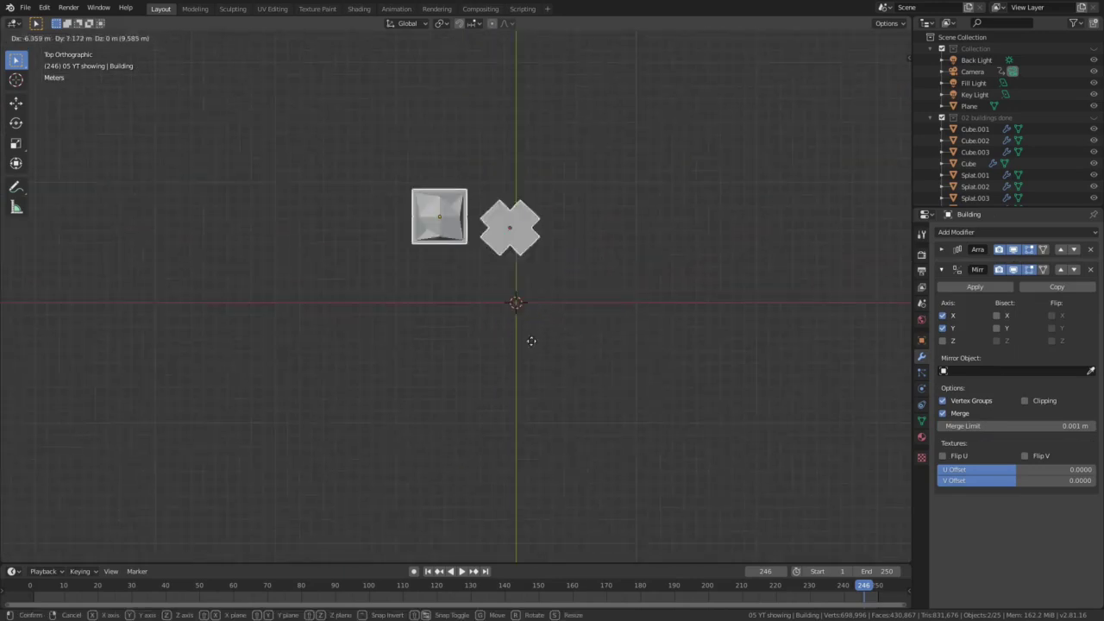
pyautogui.click(438, 316)
pyautogui.scroll(4, 542, 306)
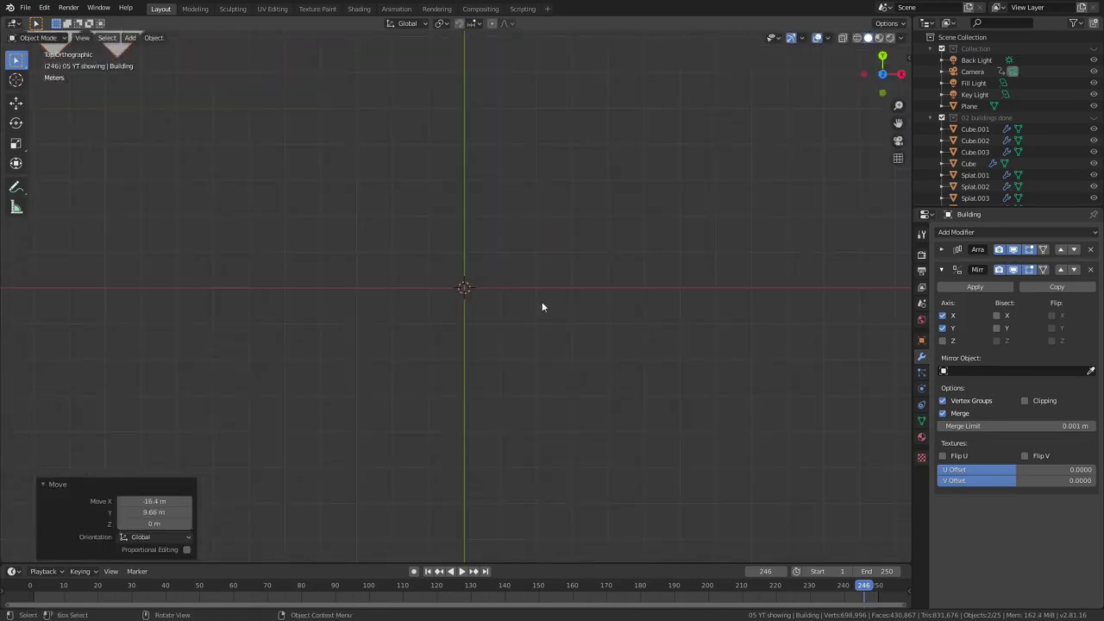
pyautogui.click(44, 8)
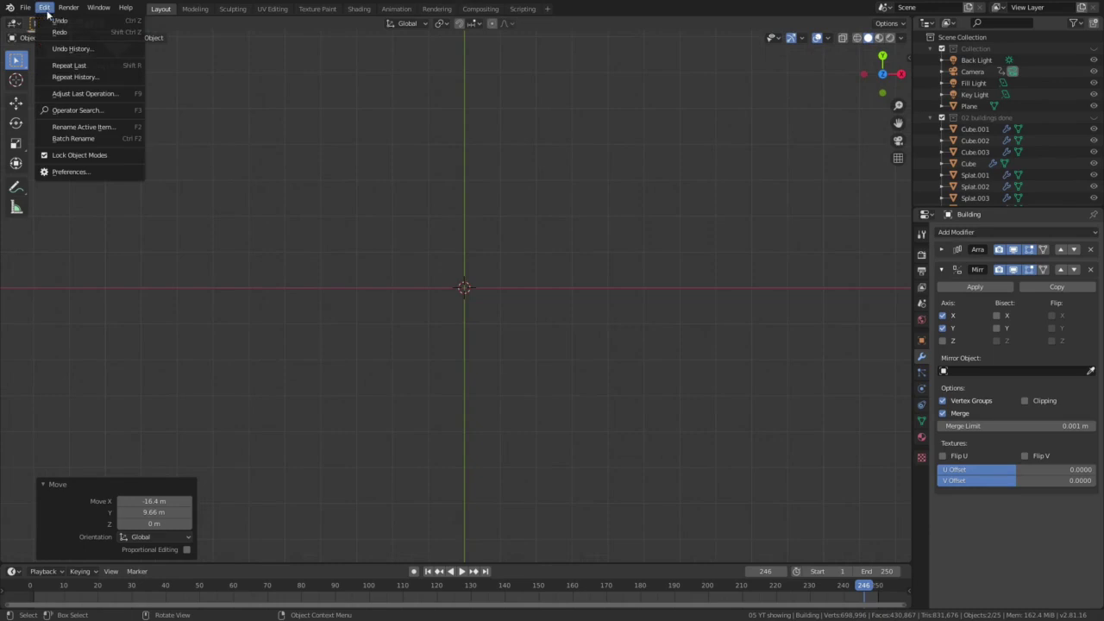
pyautogui.click(78, 172)
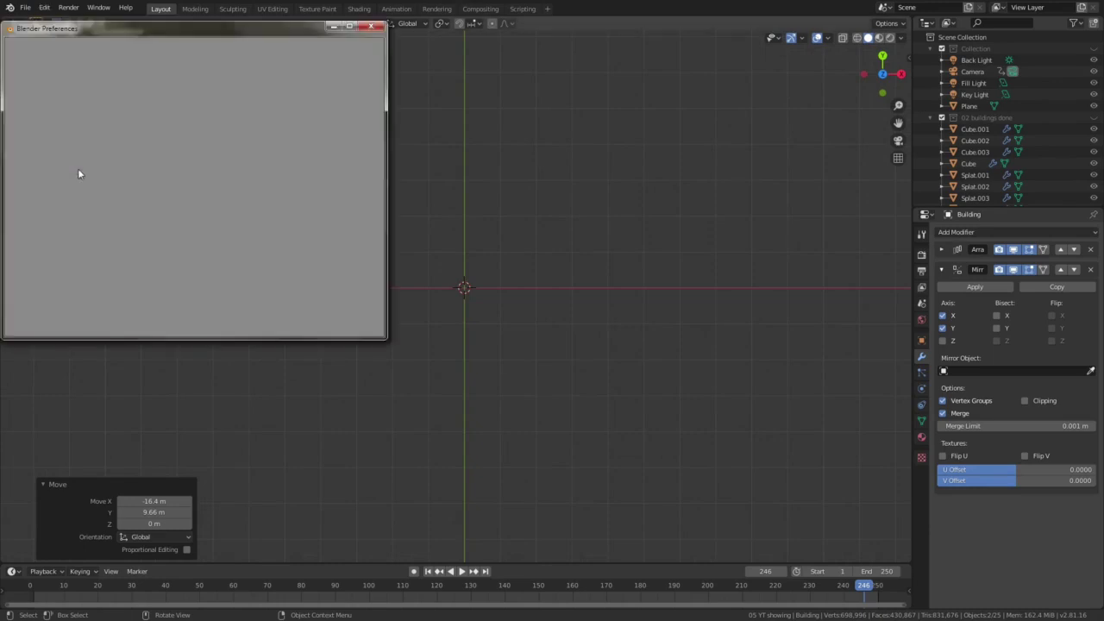
pyautogui.click(325, 62)
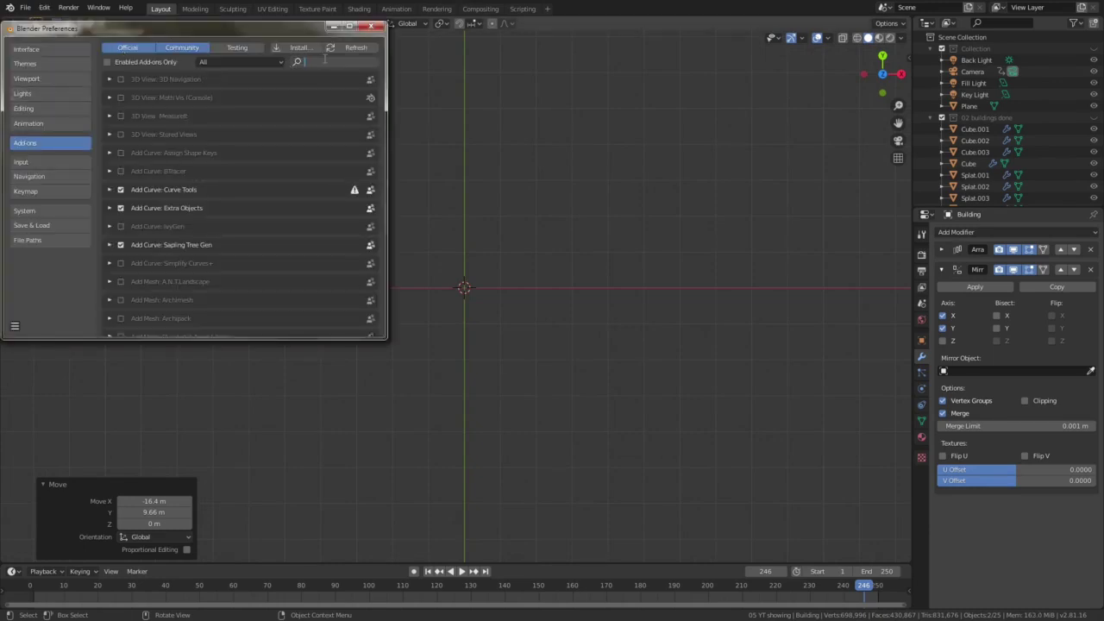
pyautogui.write('extra')
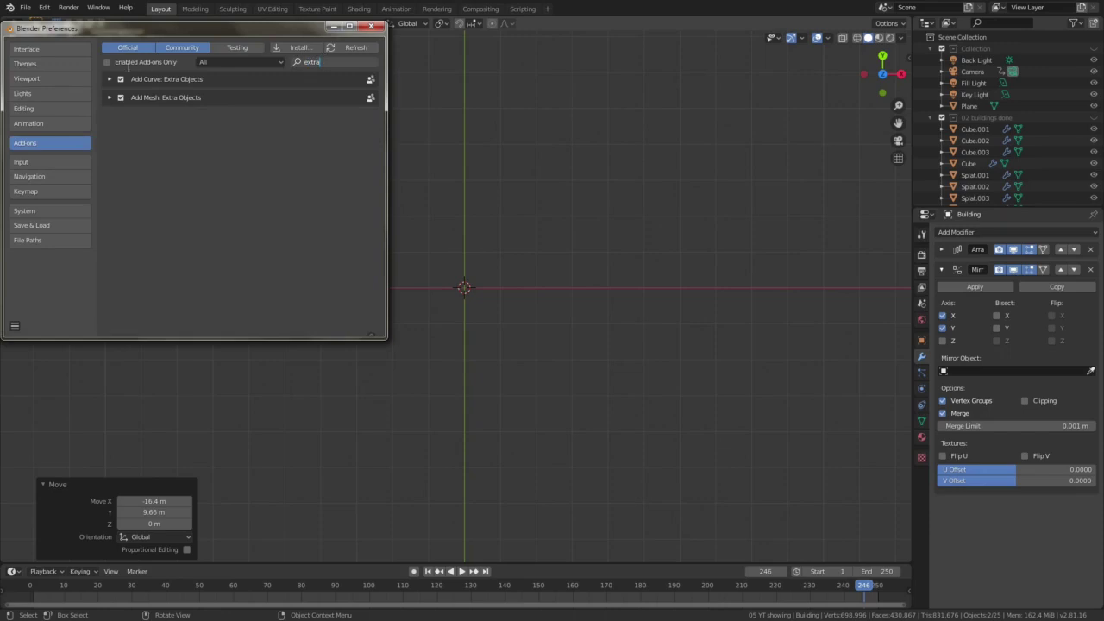
pyautogui.press('Return')
pyautogui.click(109, 79)
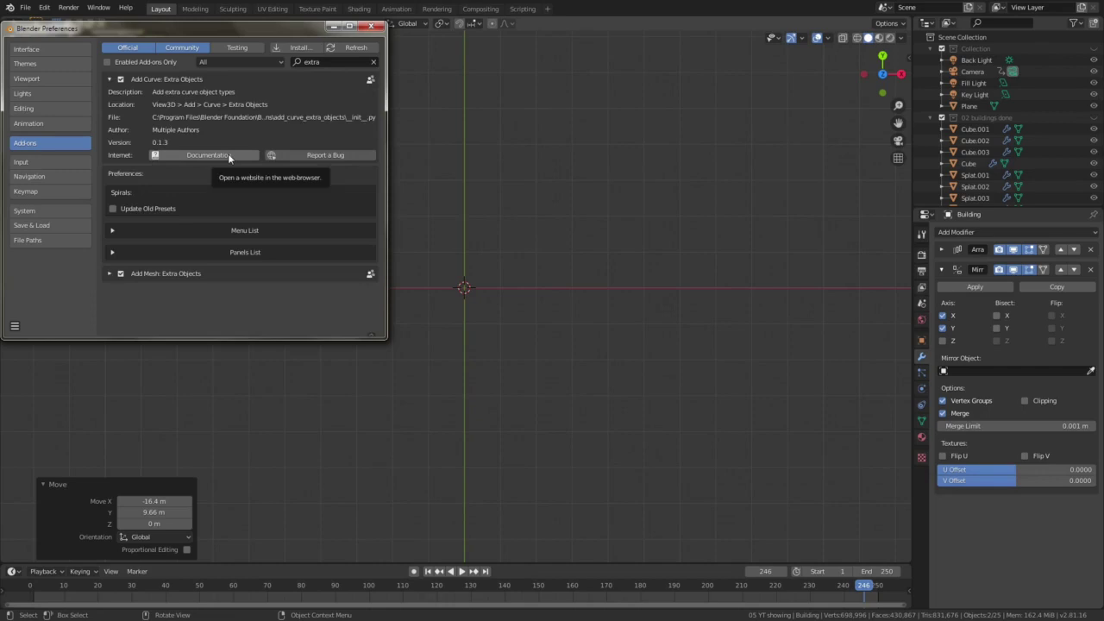
# Step: Close preferences and add a Splat curve profile at the origin with its sides reduced to 23
pyautogui.click(371, 25)
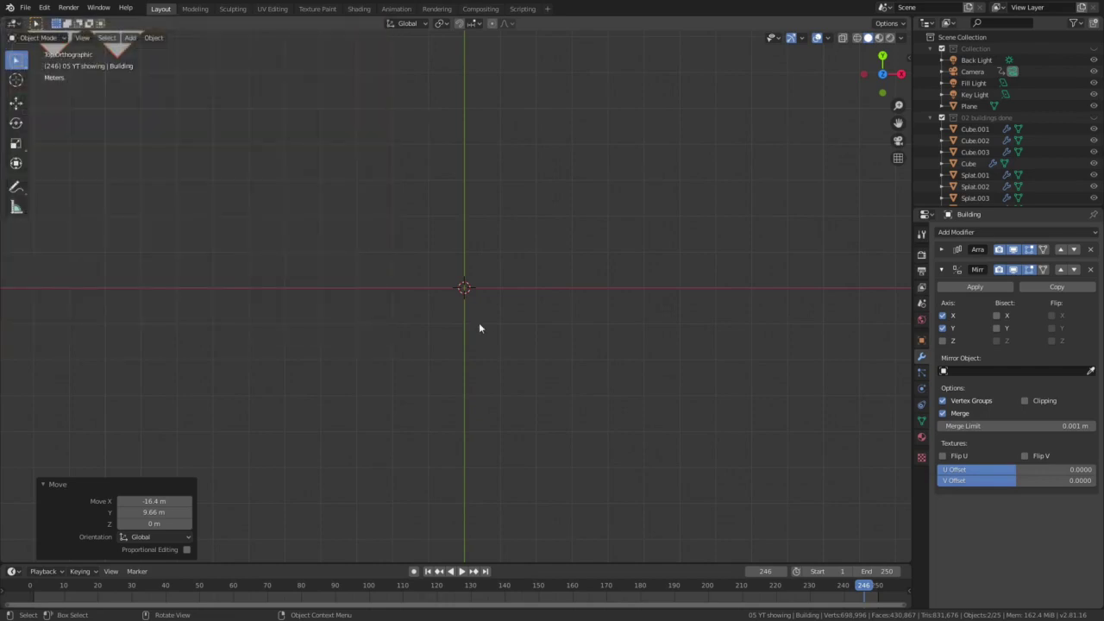
pyautogui.hotkey('shift', 'a')
pyautogui.moveTo(380, 264)
pyautogui.moveTo(471, 500)
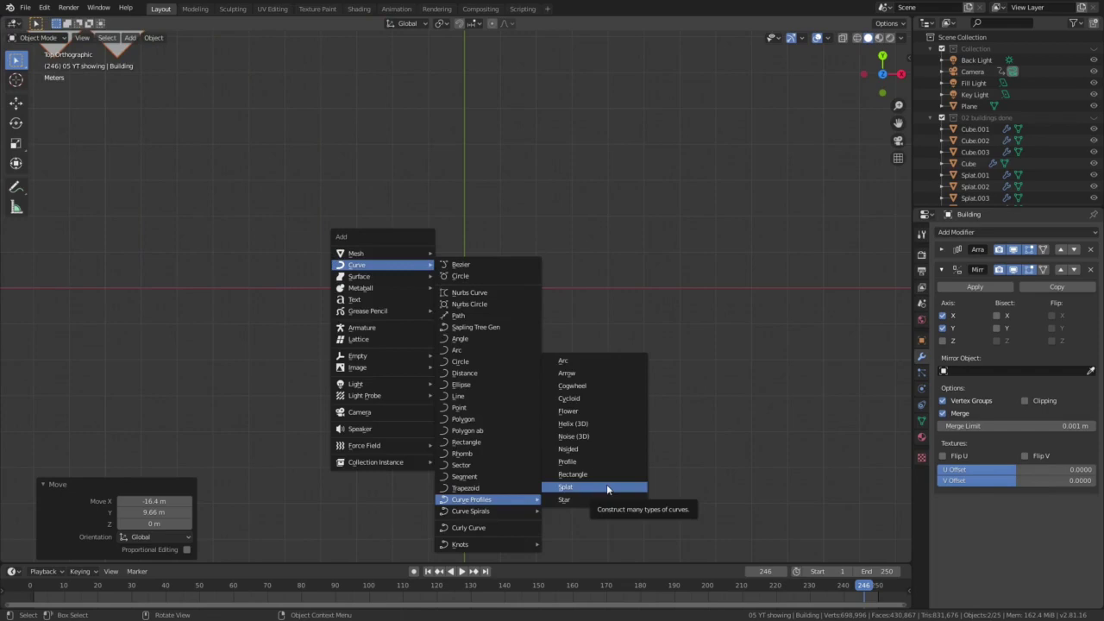
pyautogui.click(606, 488)
pyautogui.scroll(10, 420, 294)
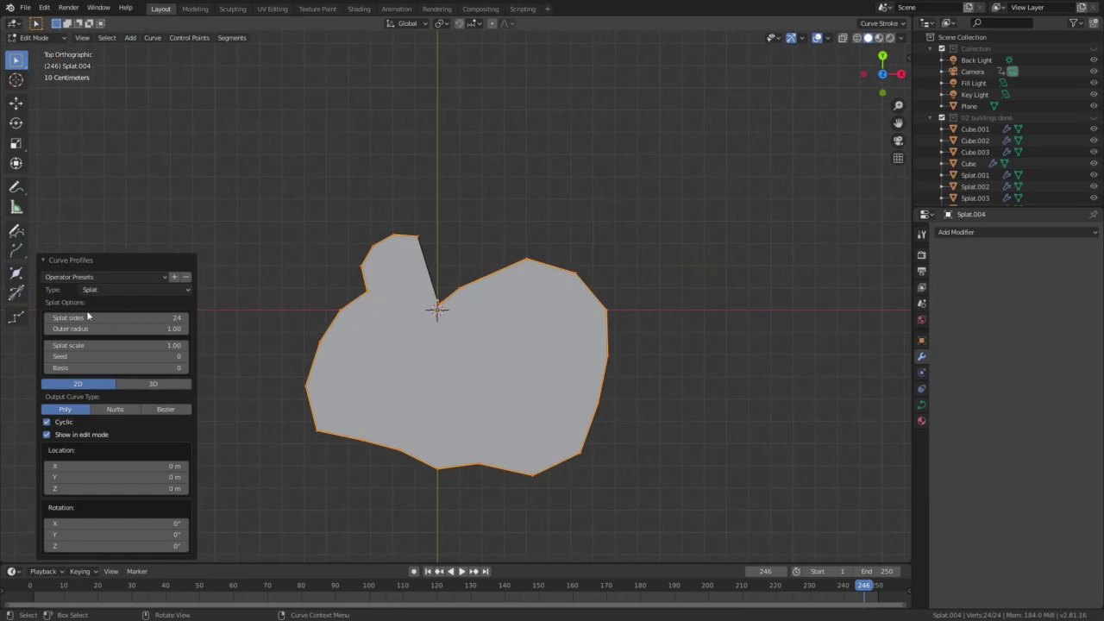
pyautogui.moveTo(108, 319); pyautogui.dragTo(110, 319)
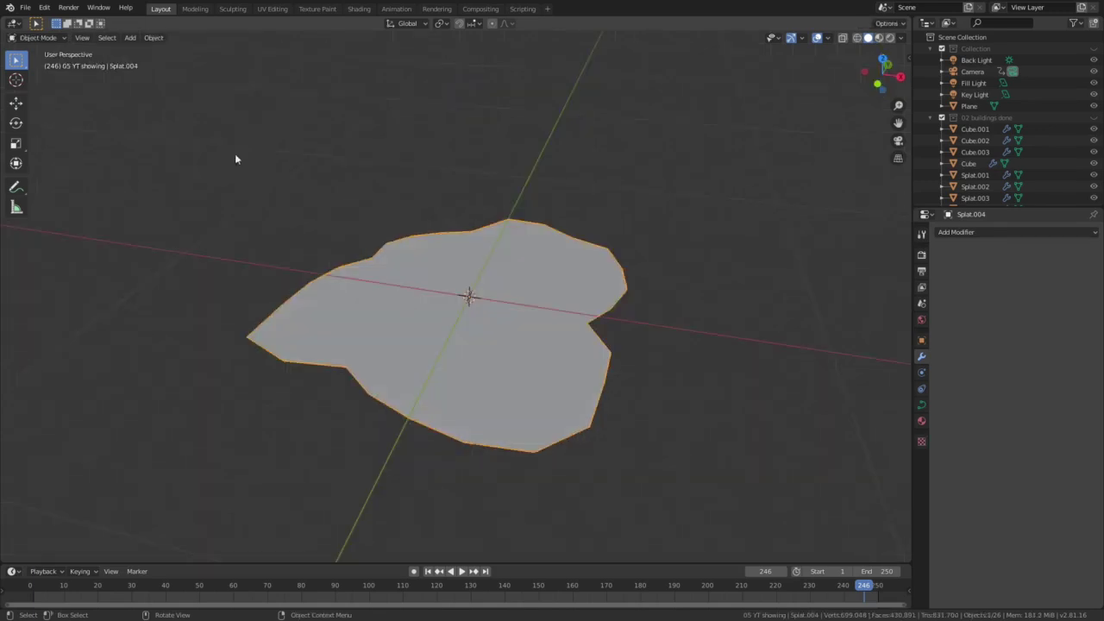
# Step: Convert the splat curve profile into a mesh
pyautogui.click(155, 38)
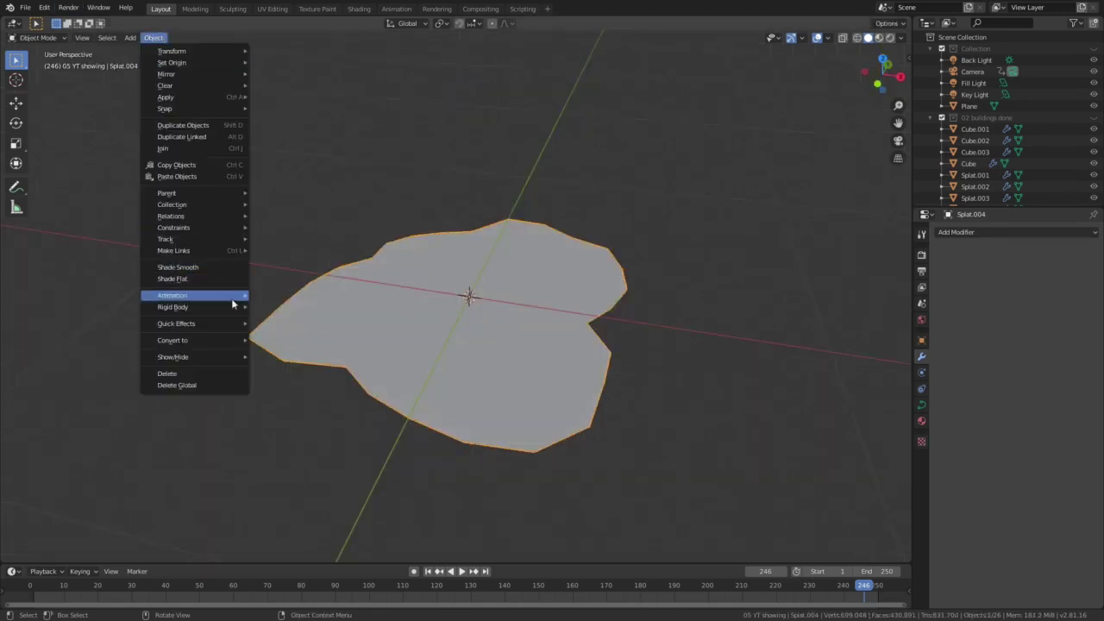
pyautogui.moveTo(230, 343)
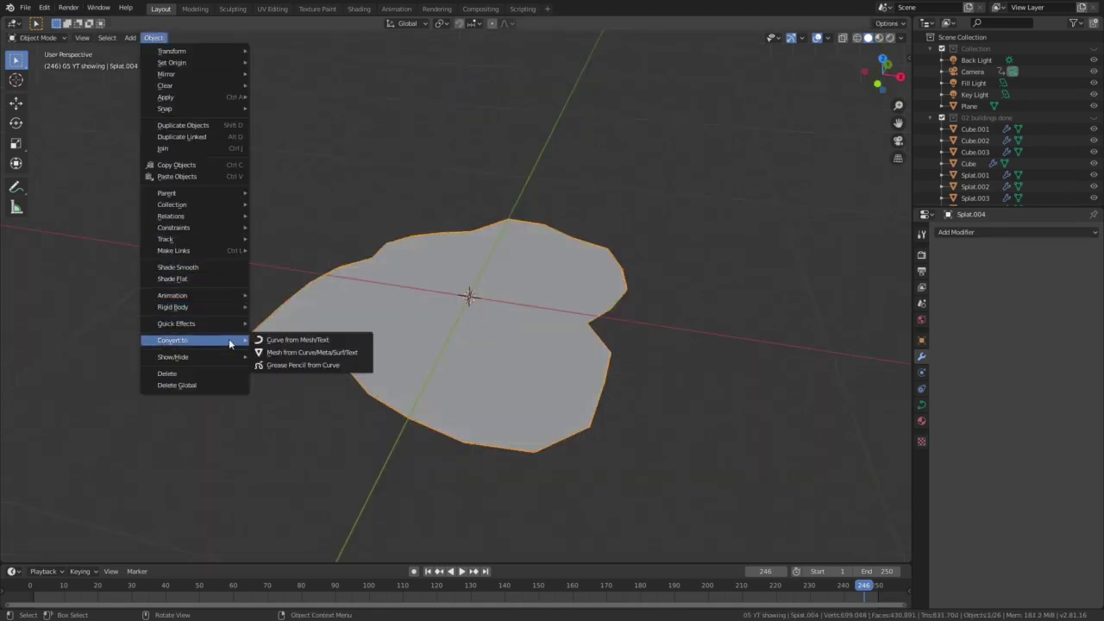
pyautogui.click(278, 353)
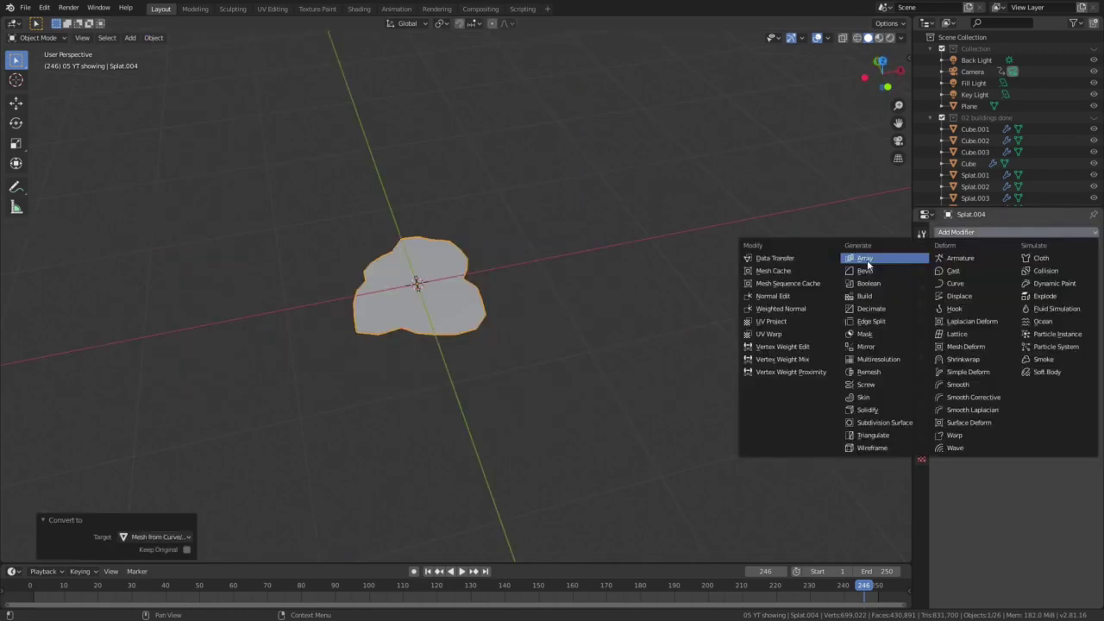
# Step: Give the splat mesh Array and Mirror modifiers with Y mirroring, and open the Arbaro trees folder
pyautogui.click(867, 260)
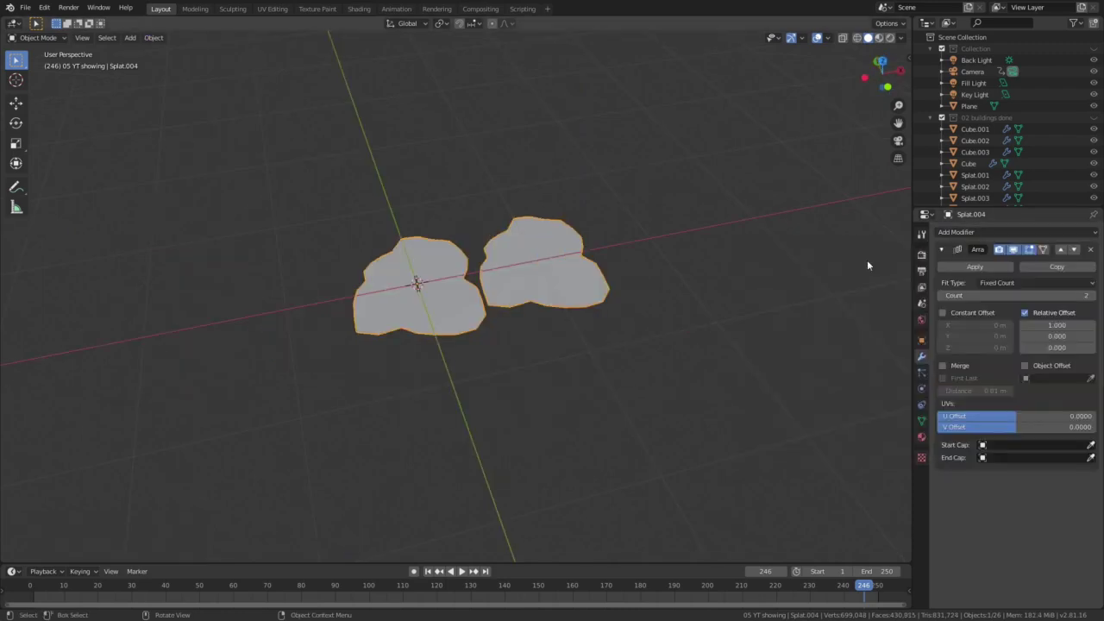
pyautogui.click(941, 250)
pyautogui.click(956, 233)
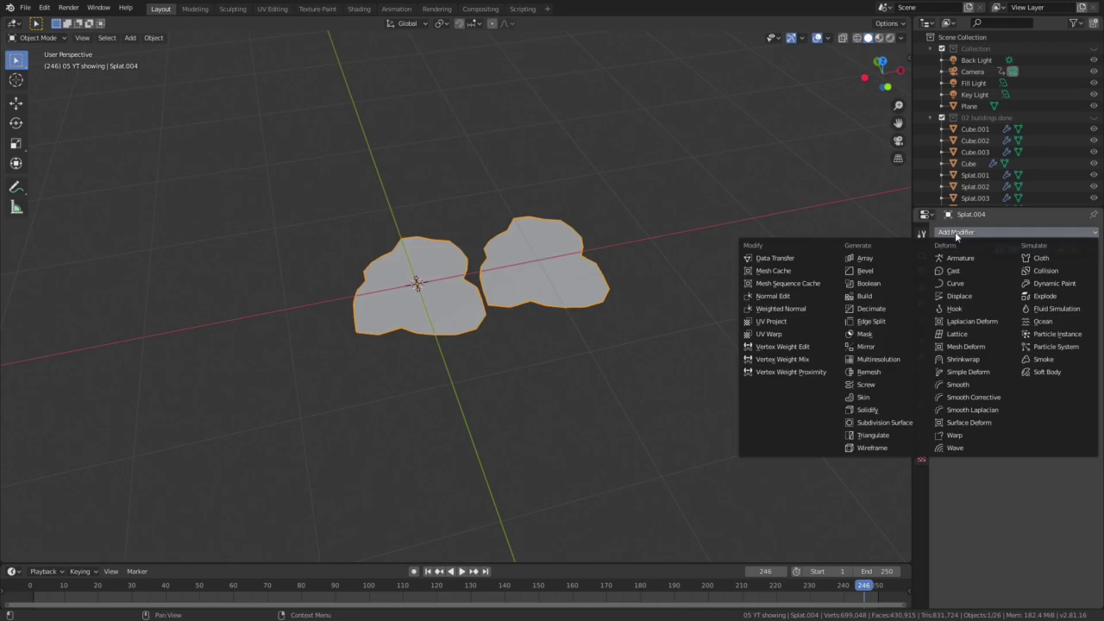
pyautogui.click(870, 349)
pyautogui.click(943, 328)
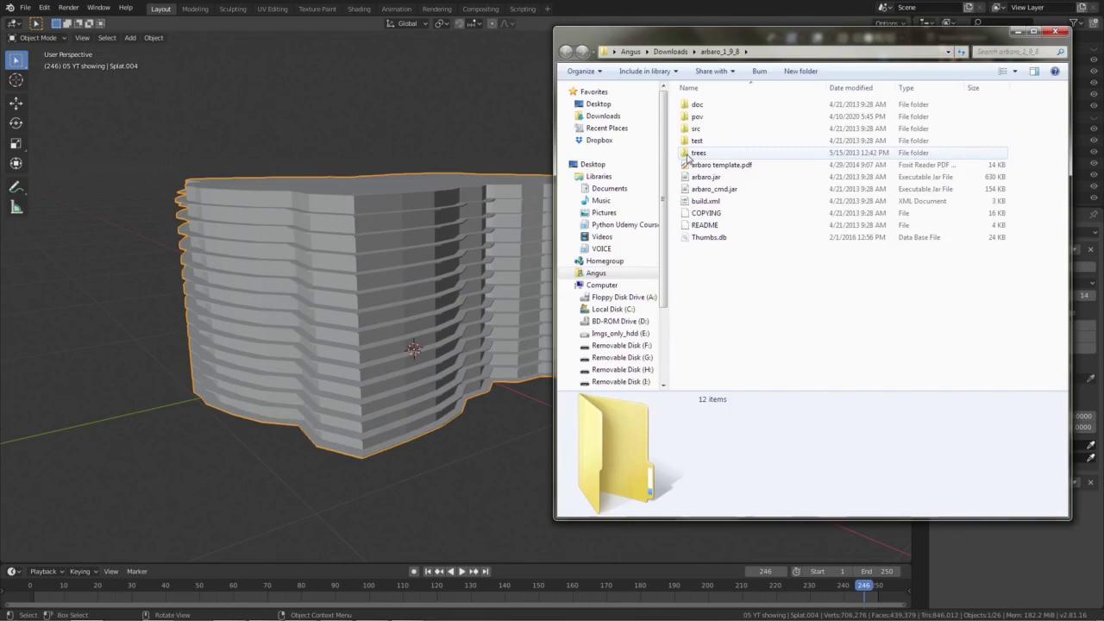
pyautogui.doubleClick(697, 153)
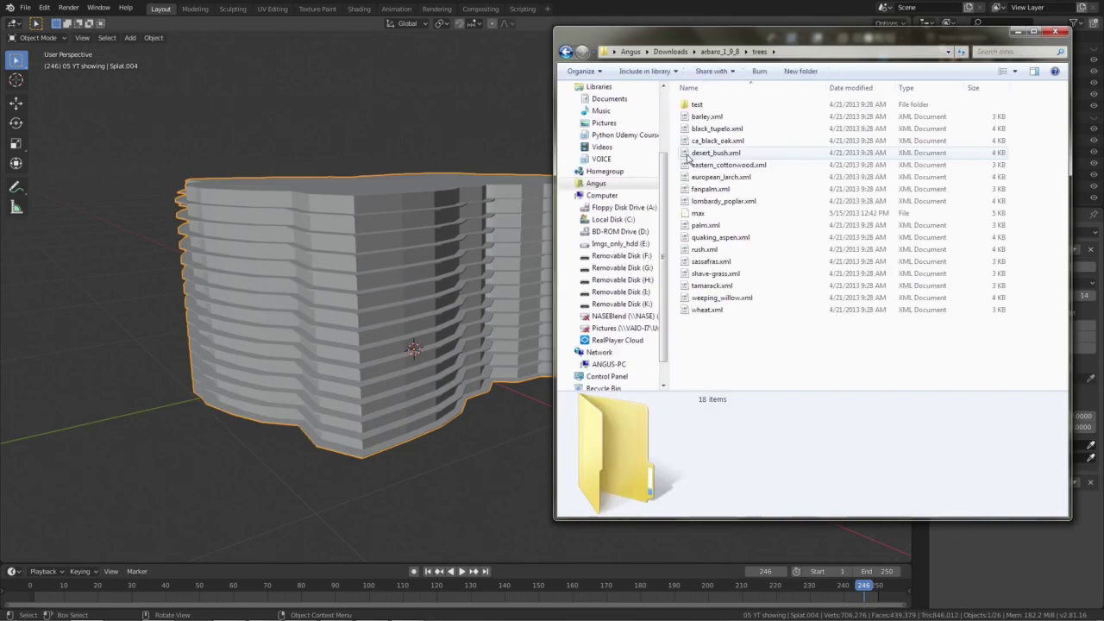
# Step: Load the palm.xml tree definition into Arbaro
pyautogui.click(687, 226)
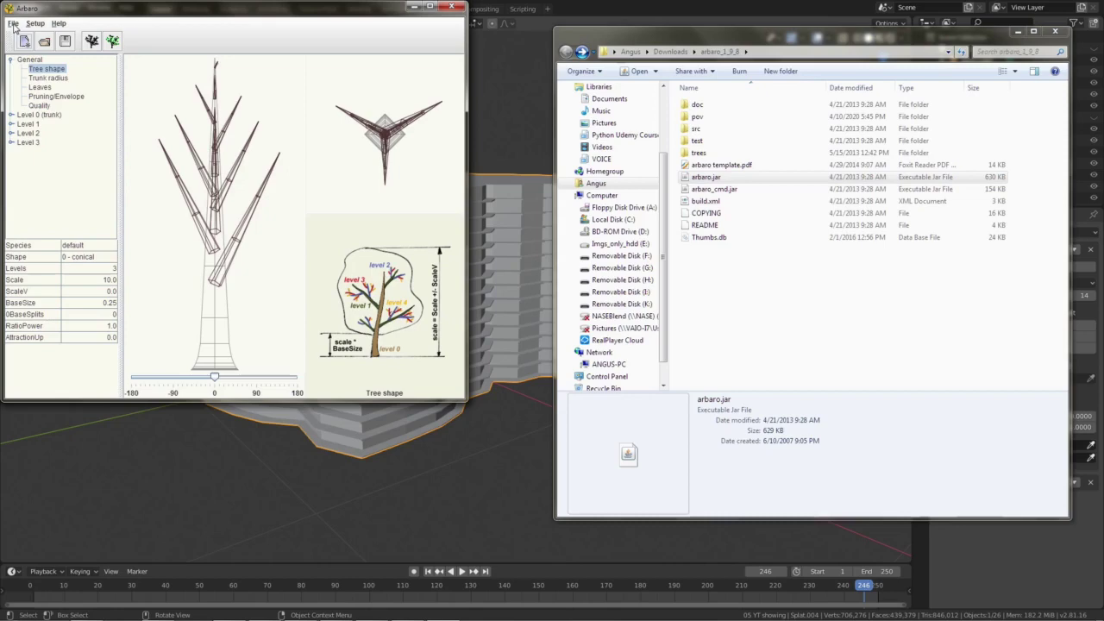
pyautogui.click(12, 23)
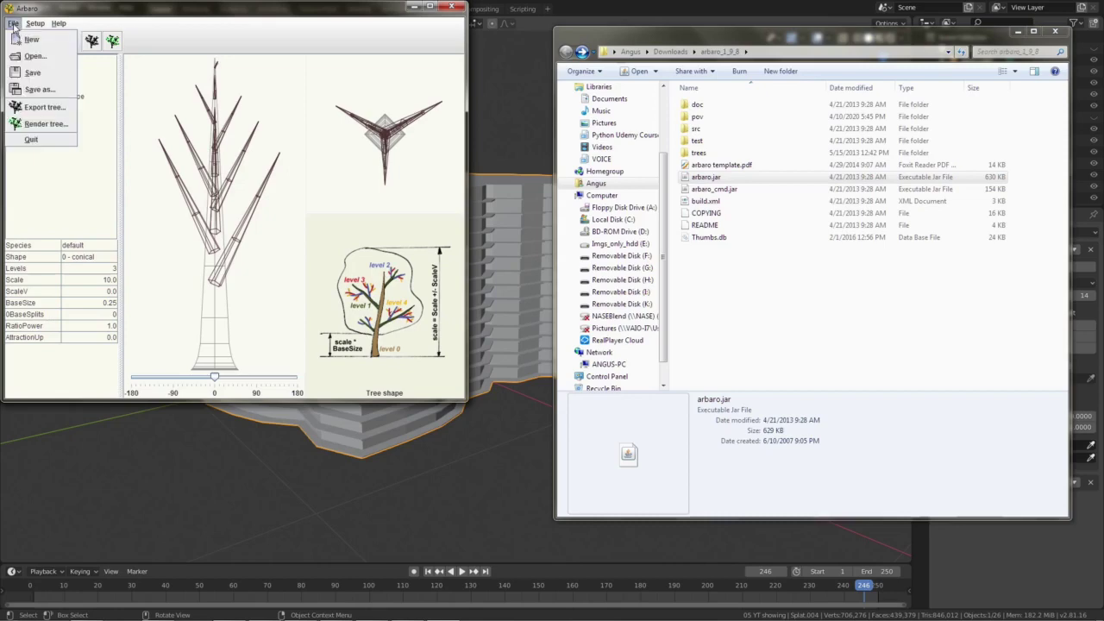
pyautogui.click(31, 56)
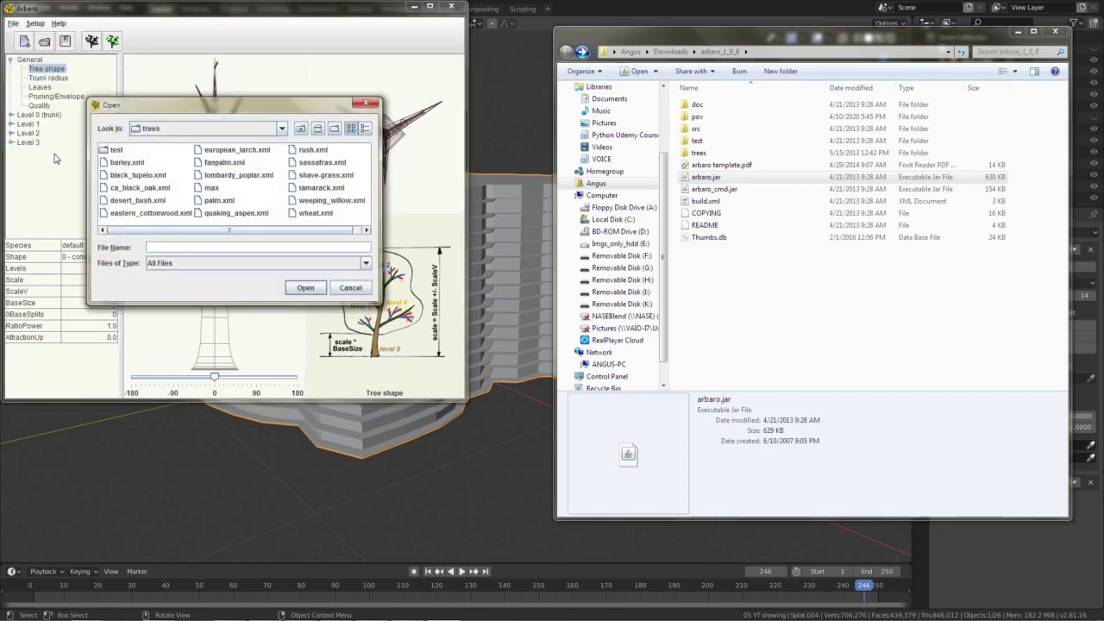
pyautogui.click(210, 203)
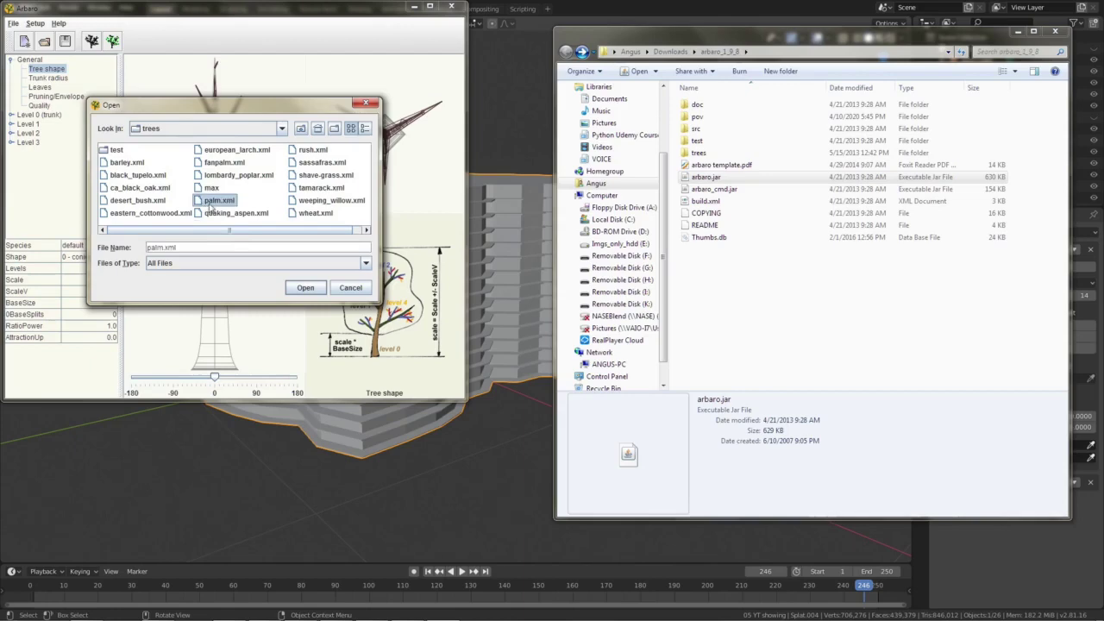
pyautogui.click(306, 288)
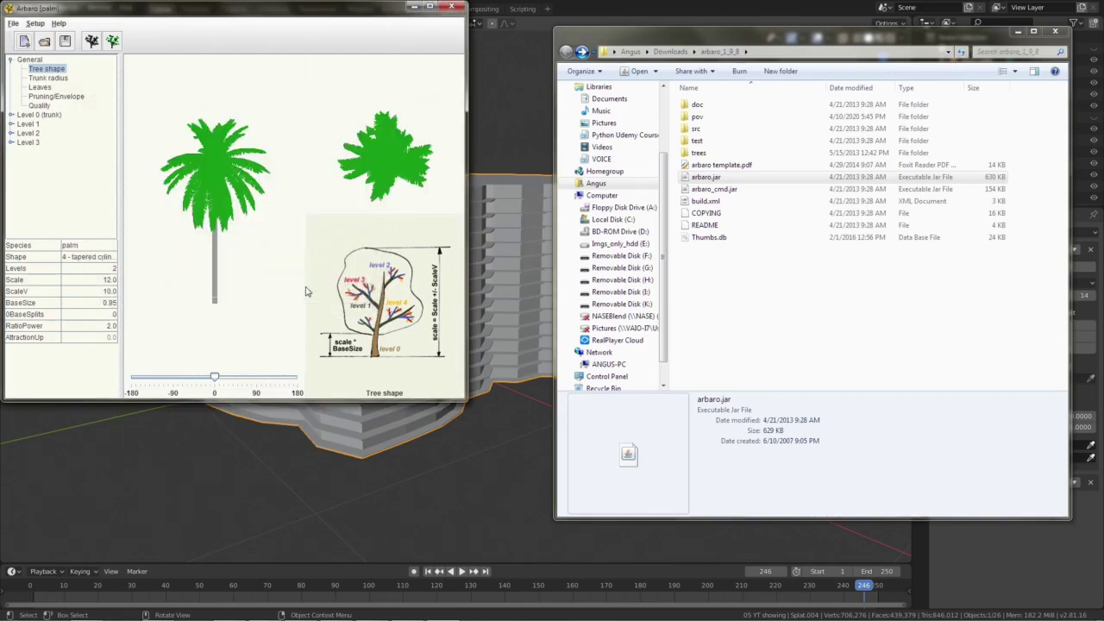
pyautogui.moveTo(255, 16); pyautogui.dragTo(328, 75)
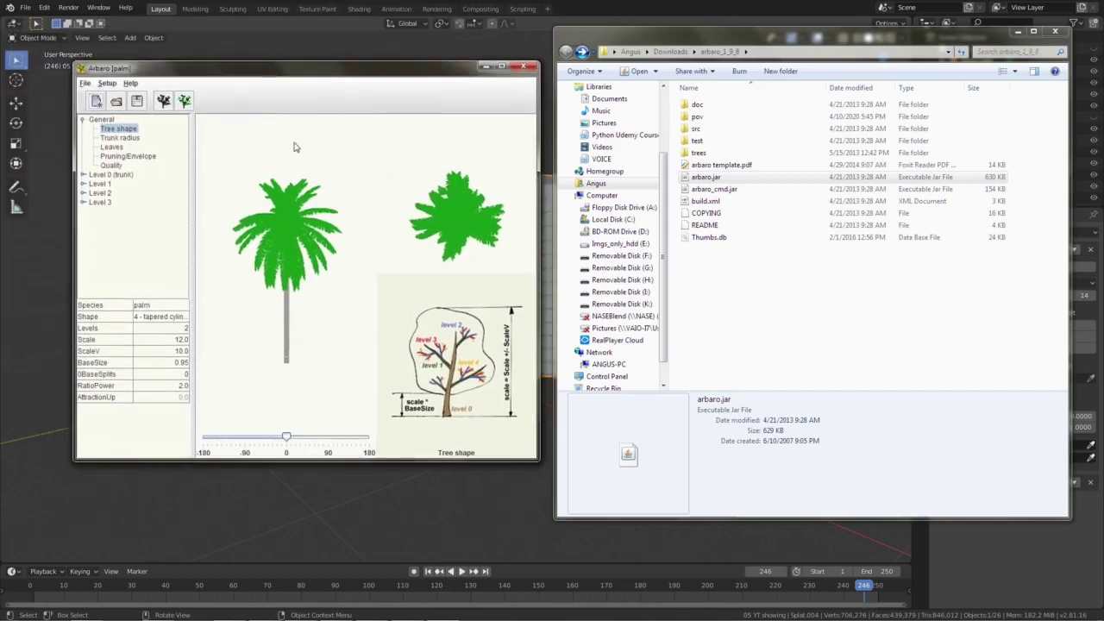
# Step: Export the palm tree as a mesh file into the pov folder
pyautogui.click(84, 83)
pyautogui.click(136, 168)
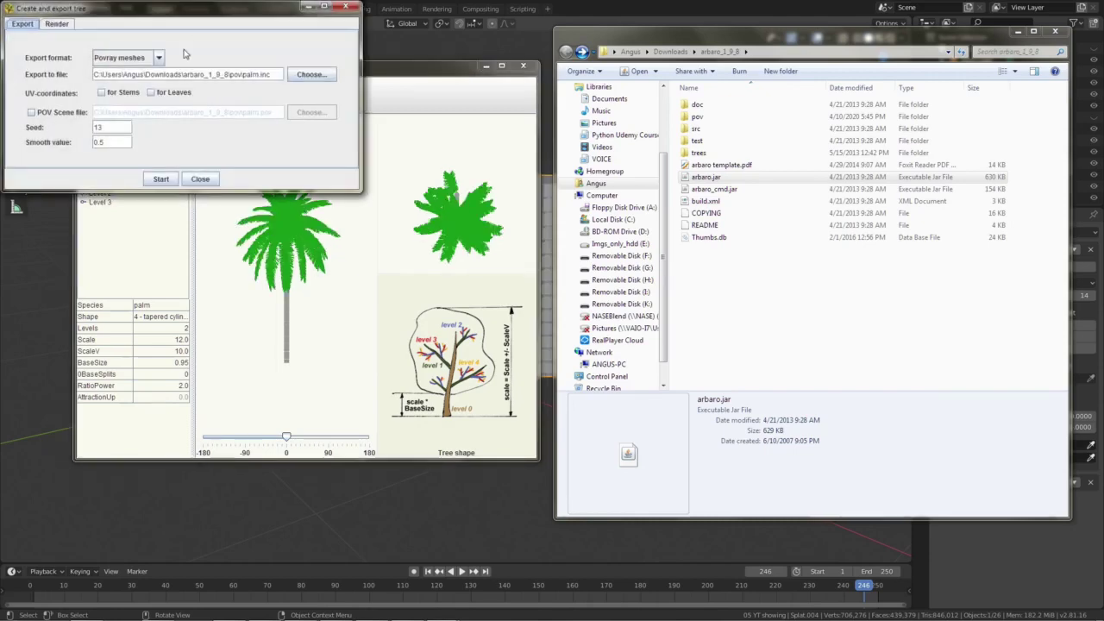
pyautogui.moveTo(189, 14); pyautogui.dragTo(483, 195)
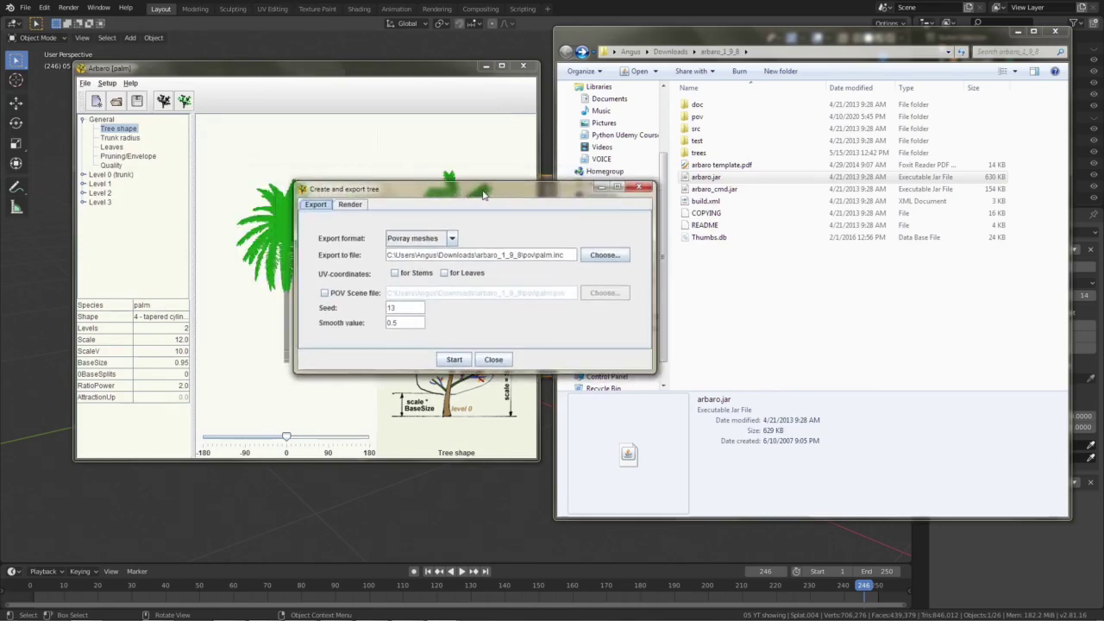
pyautogui.click(595, 257)
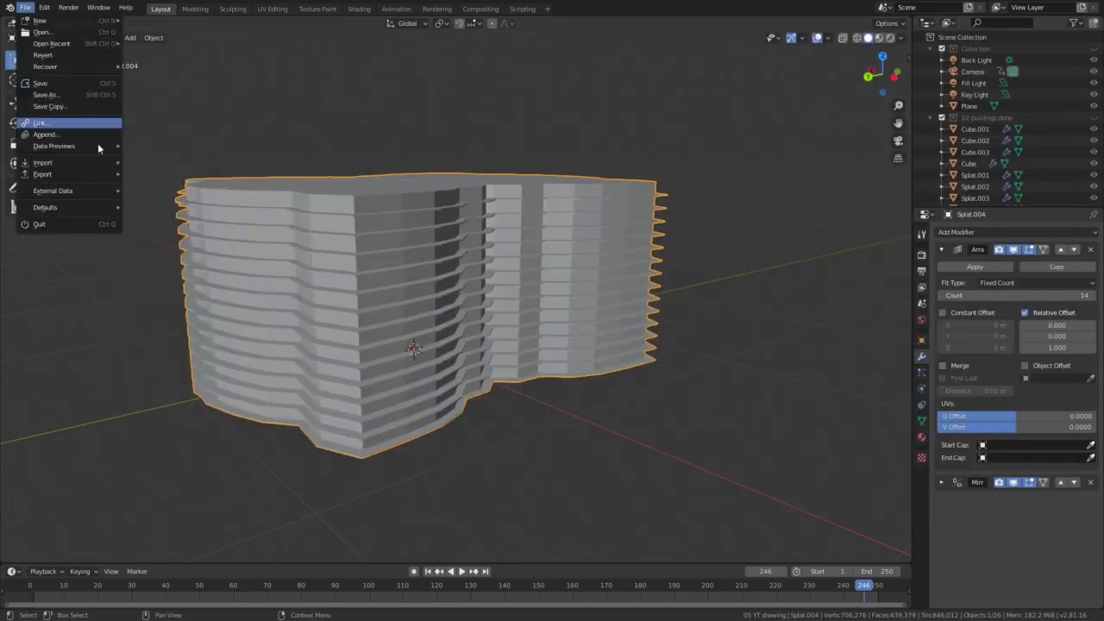
pyautogui.moveTo(95, 163)
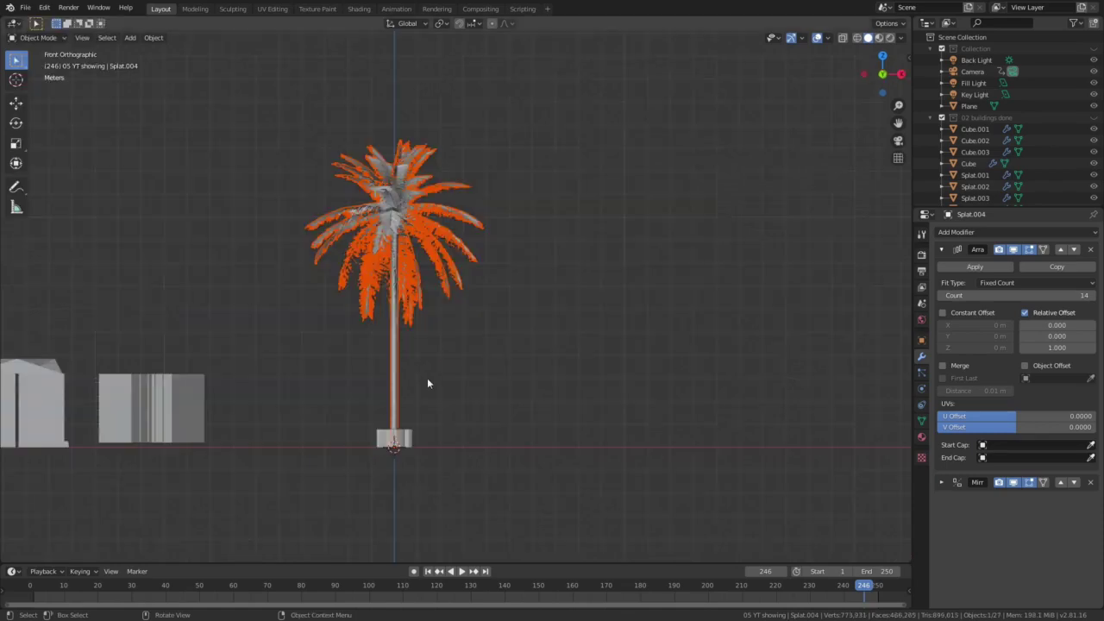
# Step: Set the imported palm's trunk to Diffuse BSDF and its leaves green, then edit Splat.004's mesh
pyautogui.hotkey('alt', 'Tab')
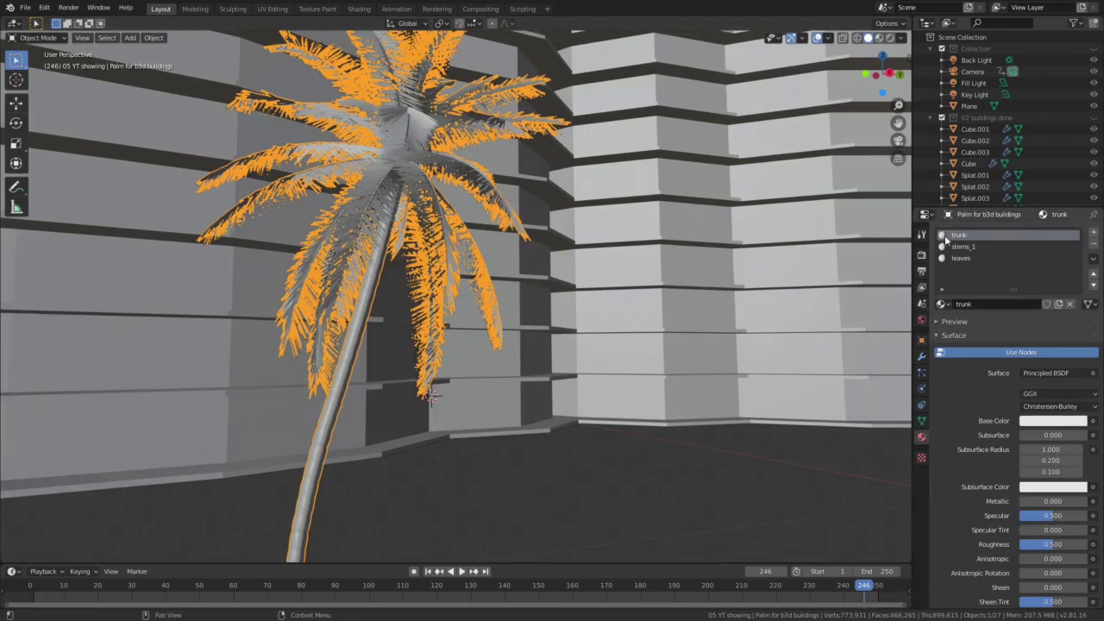
pyautogui.click(1051, 372)
pyautogui.click(1045, 341)
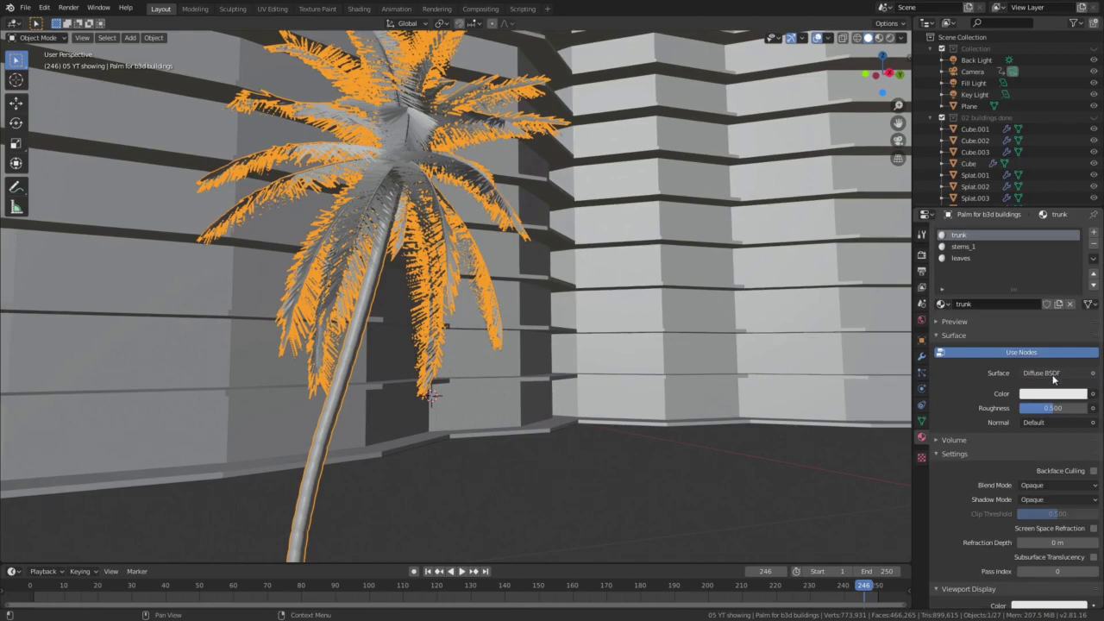
pyautogui.click(1058, 395)
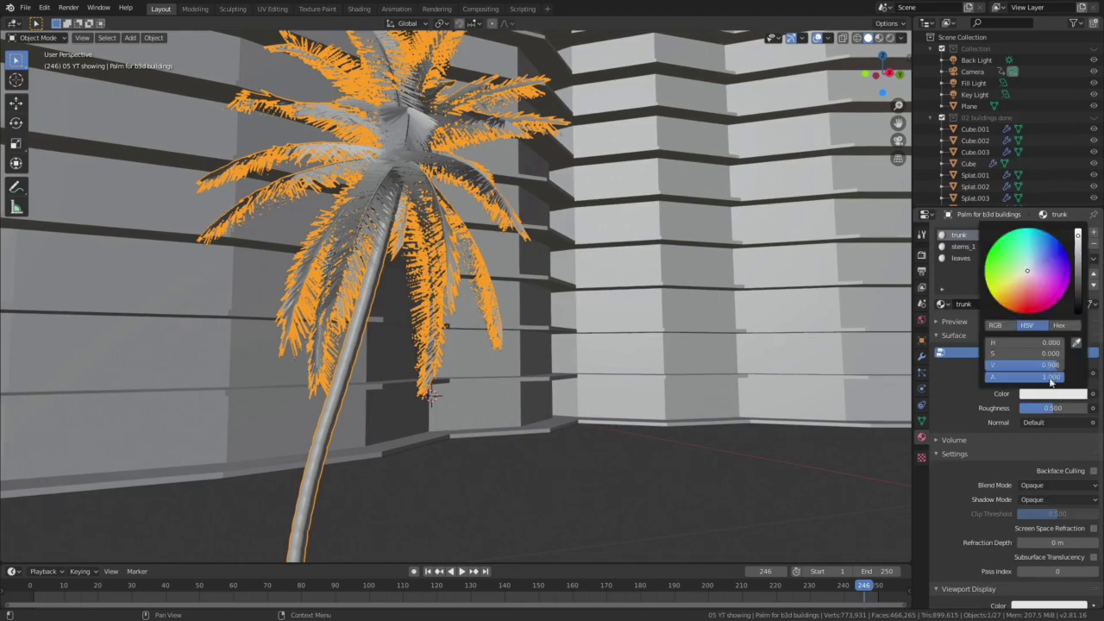
pyautogui.click(559, 410)
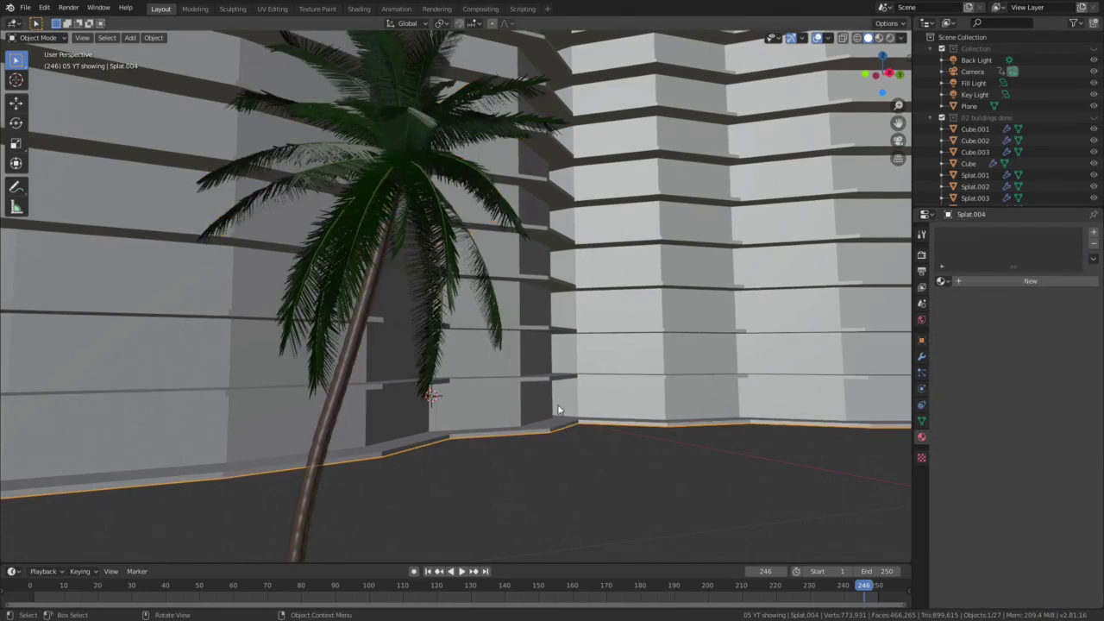
pyautogui.press('Tab')
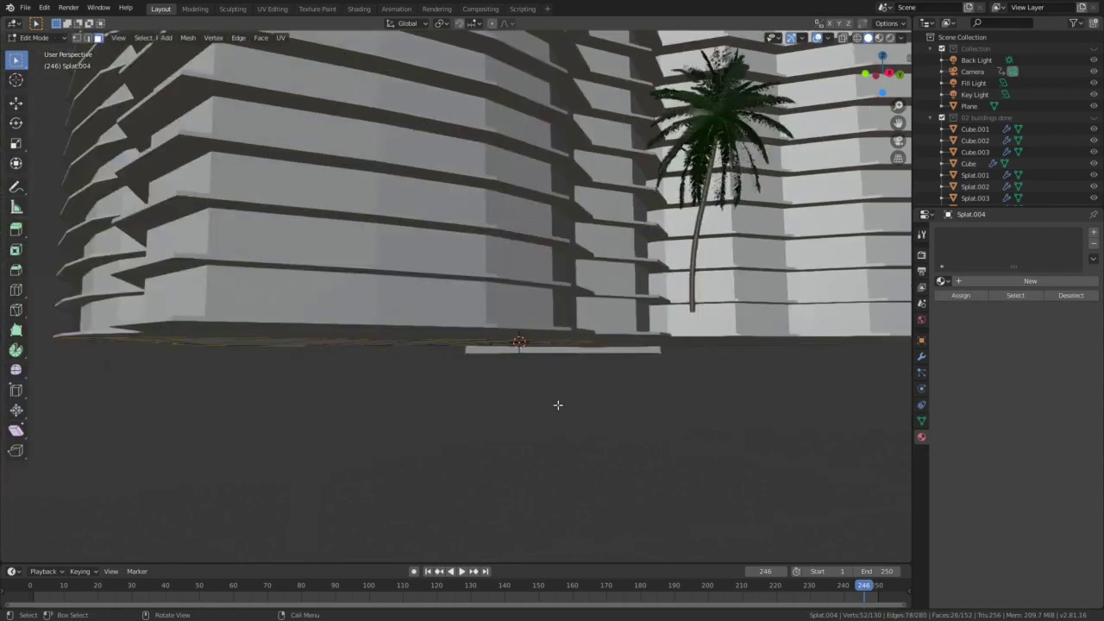
# Step: Pack the UV islands to fill the UV space in the UV Editing workspace
pyautogui.click(272, 9)
pyautogui.click(171, 38)
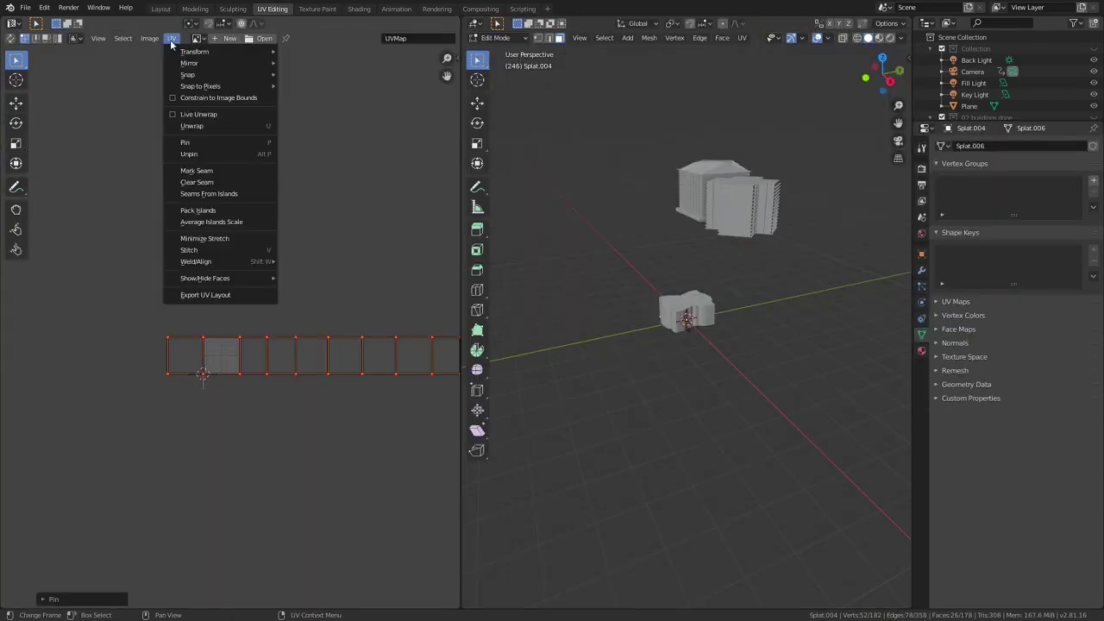
pyautogui.click(219, 211)
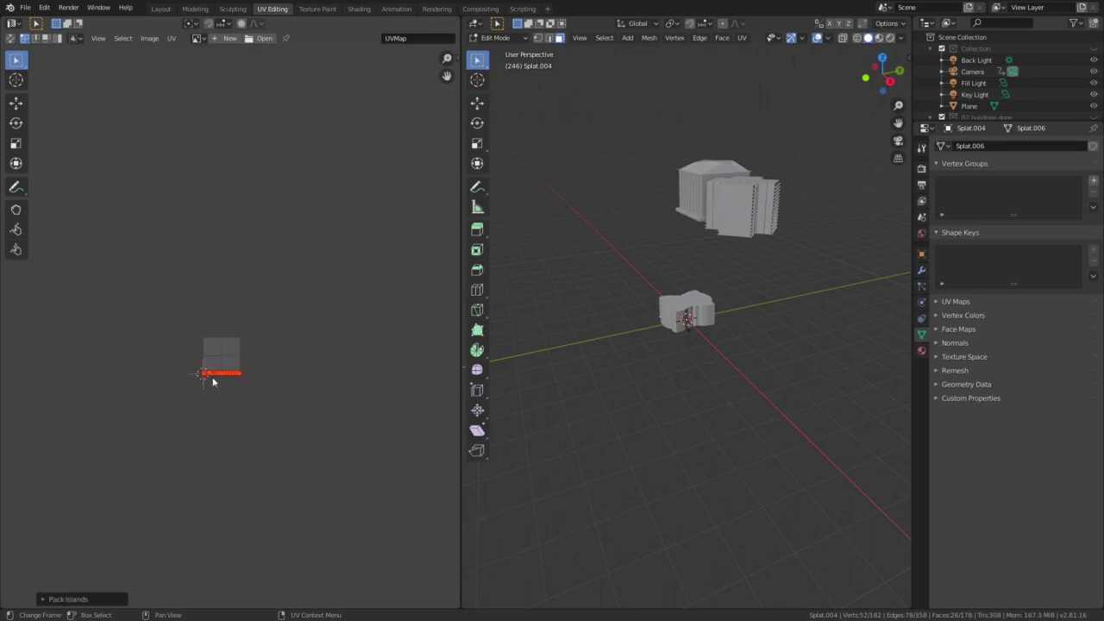
pyautogui.scroll(10, 214, 382)
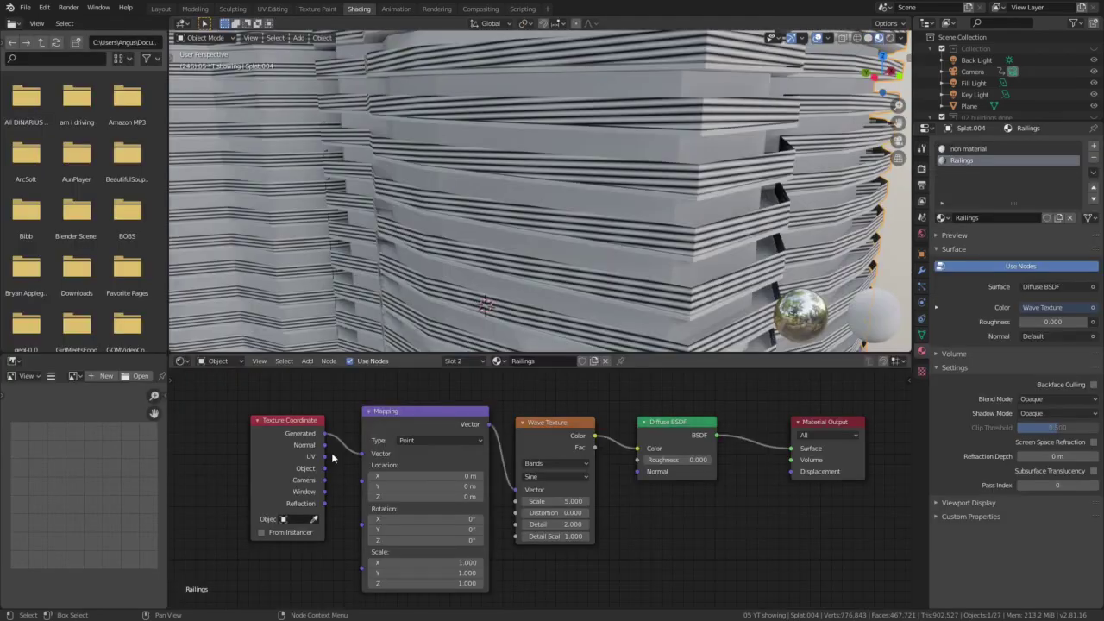
# Step: Link UV to Mapping, rotate the stripes 45° on Z, and recolour the solid railing shader
pyautogui.moveTo(324, 456); pyautogui.dragTo(362, 459)
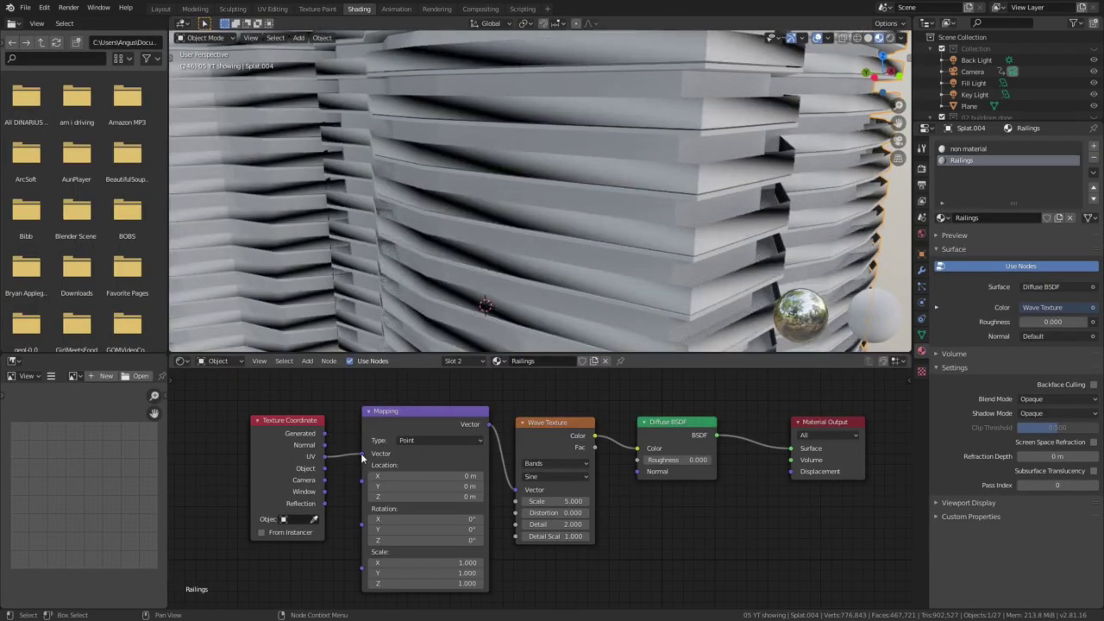
pyautogui.click(419, 540)
pyautogui.write('45')
pyautogui.press('Return')
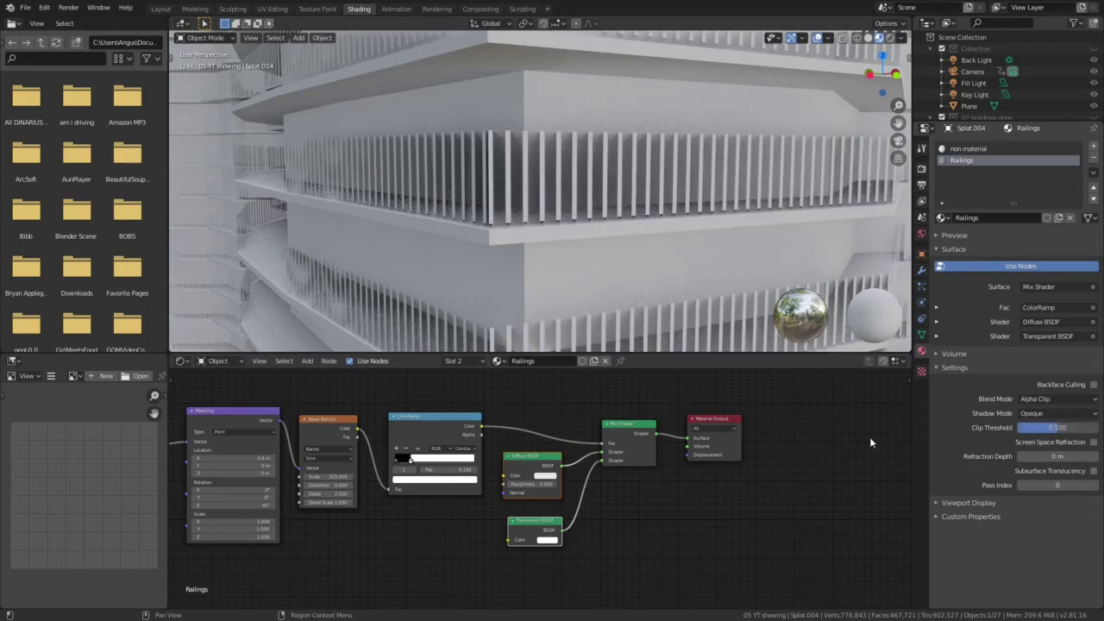
pyautogui.scroll(3, 543, 479)
pyautogui.click(540, 479)
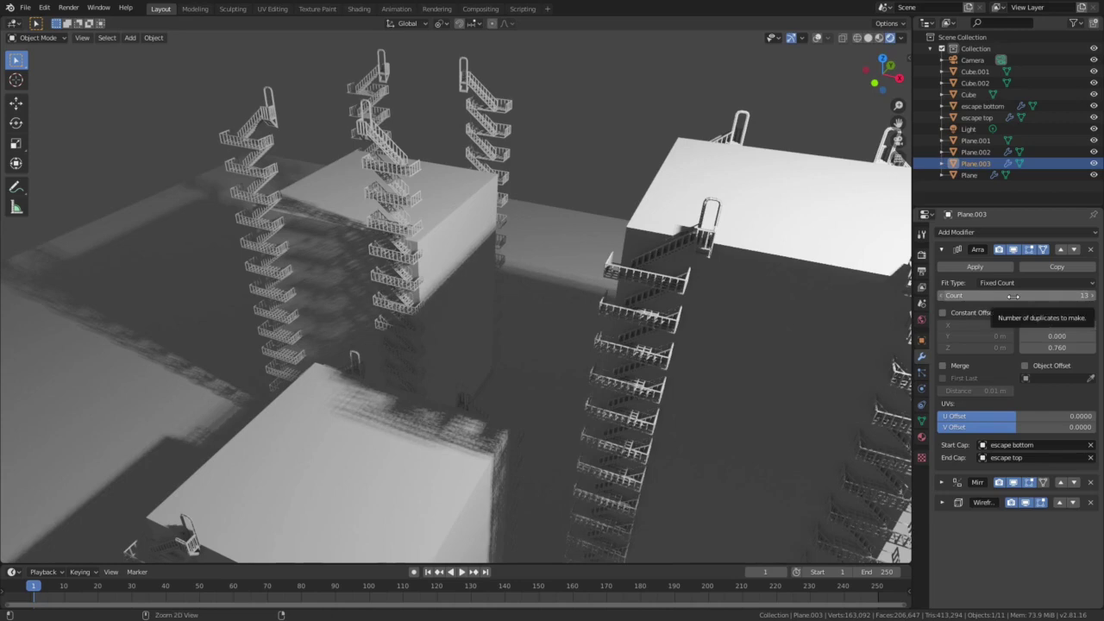
# Step: Lower the Array modifier count to 9 and toggle the Wireframe modifier off and back on to compare
pyautogui.keyDown('ctrl'); pyautogui.scroll(-1, 1014, 296); pyautogui.keyUp('ctrl')
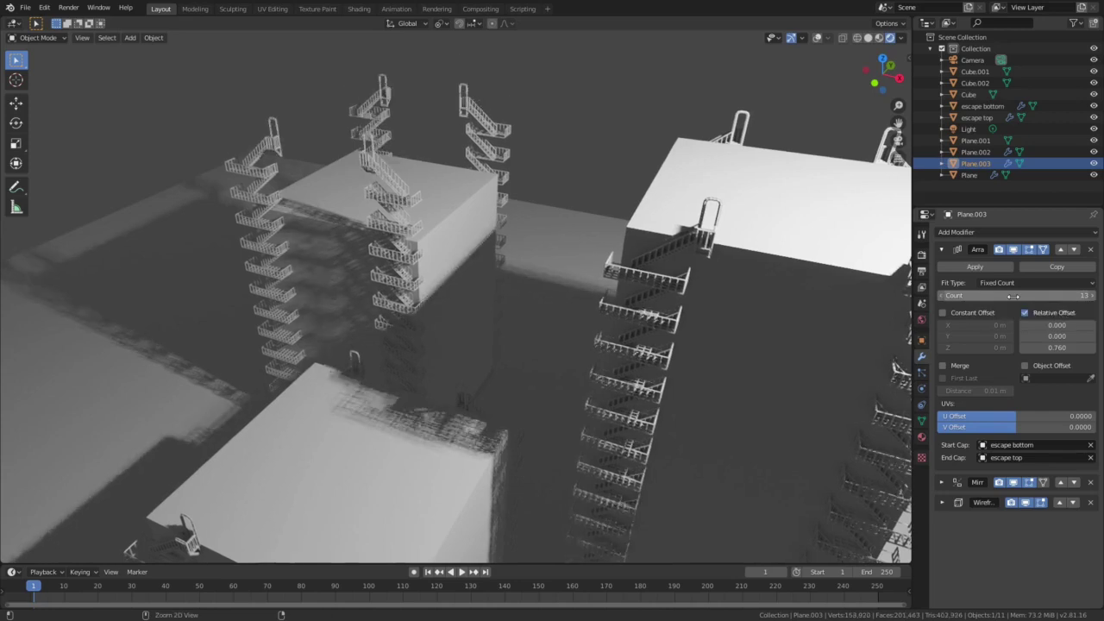
pyautogui.keyDown('ctrl'); pyautogui.scroll(-1, 1014, 296); pyautogui.keyUp('ctrl')
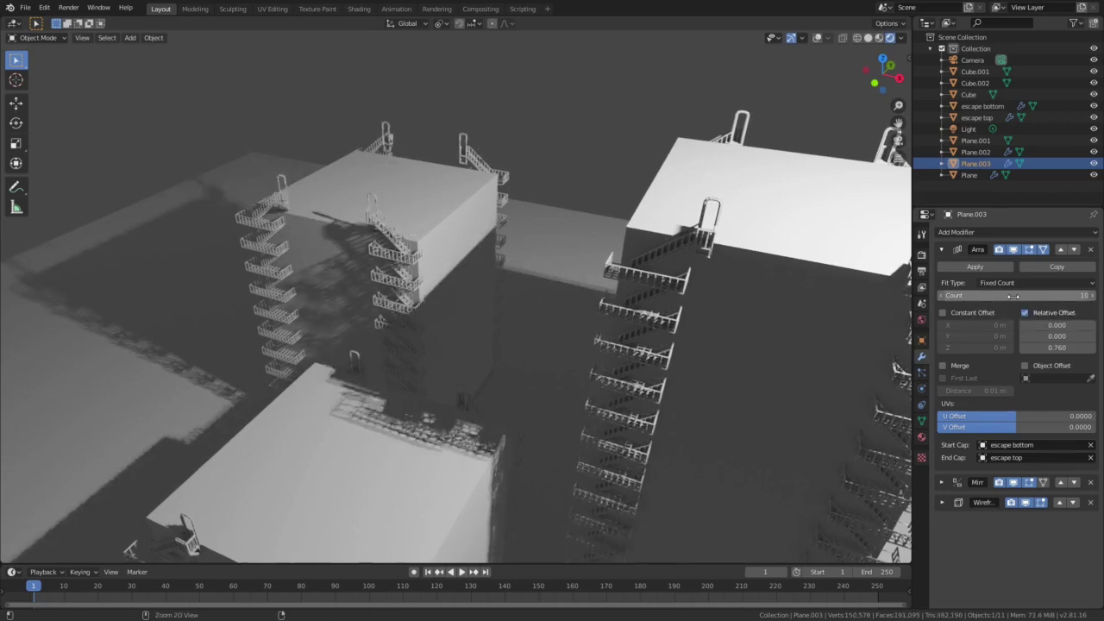
pyautogui.keyDown('ctrl'); pyautogui.scroll(-1, 1013, 296); pyautogui.keyUp('ctrl')
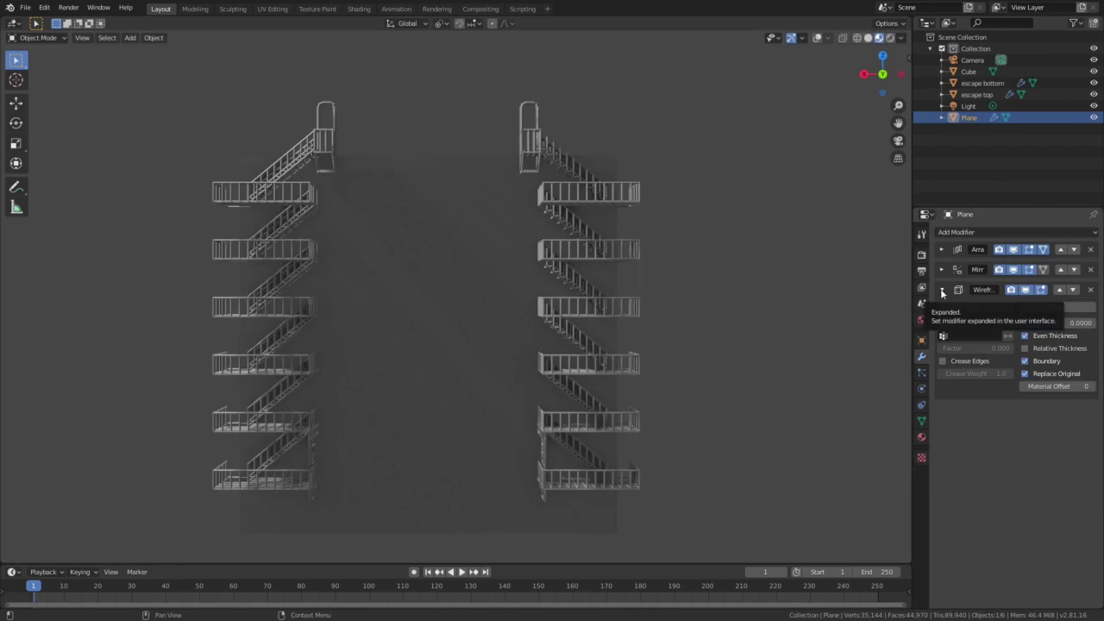
pyautogui.click(1026, 290)
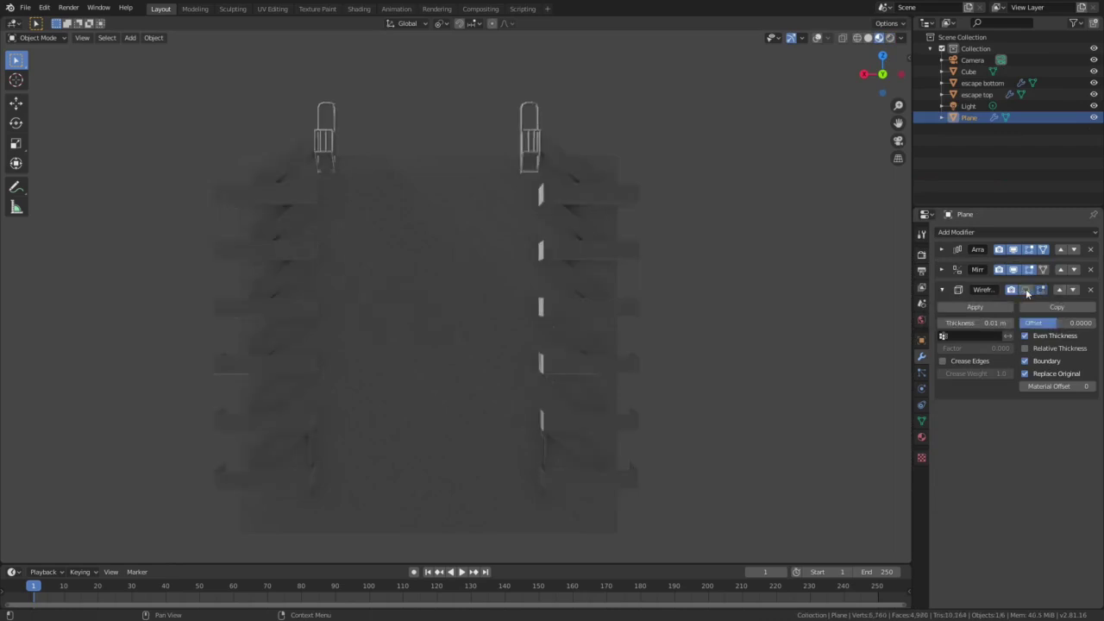
pyautogui.click(1026, 290)
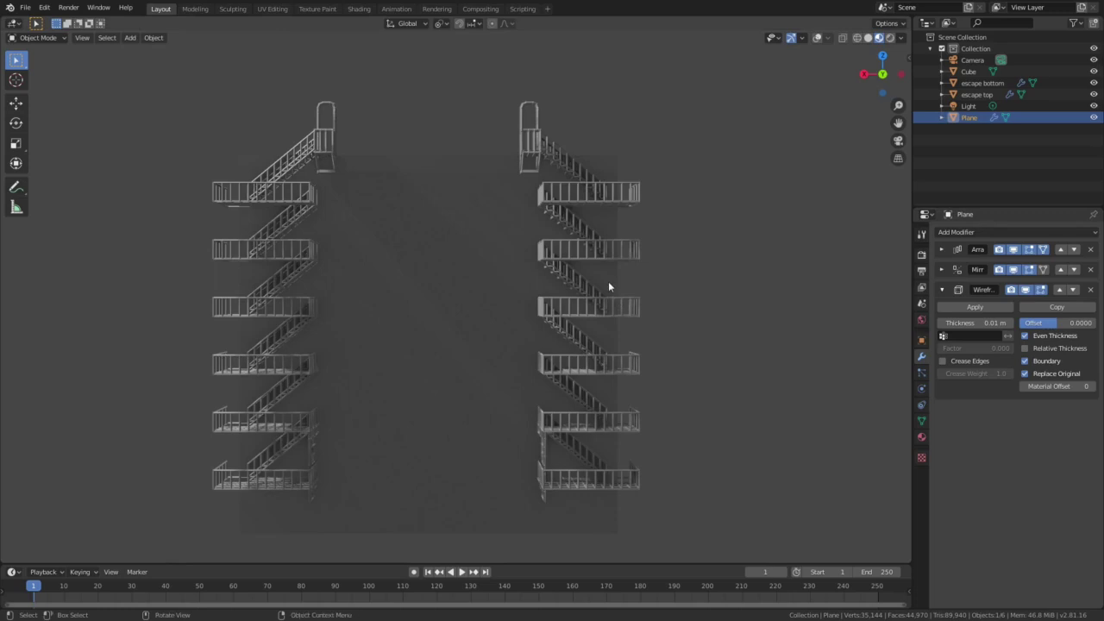
# Step: Orbit to the staircases, recheck them without wireframe, then collapse Wireframe and expand the Mirror modifier
pyautogui.moveTo(608, 281); pyautogui.dragTo(569, 319, button='middle')
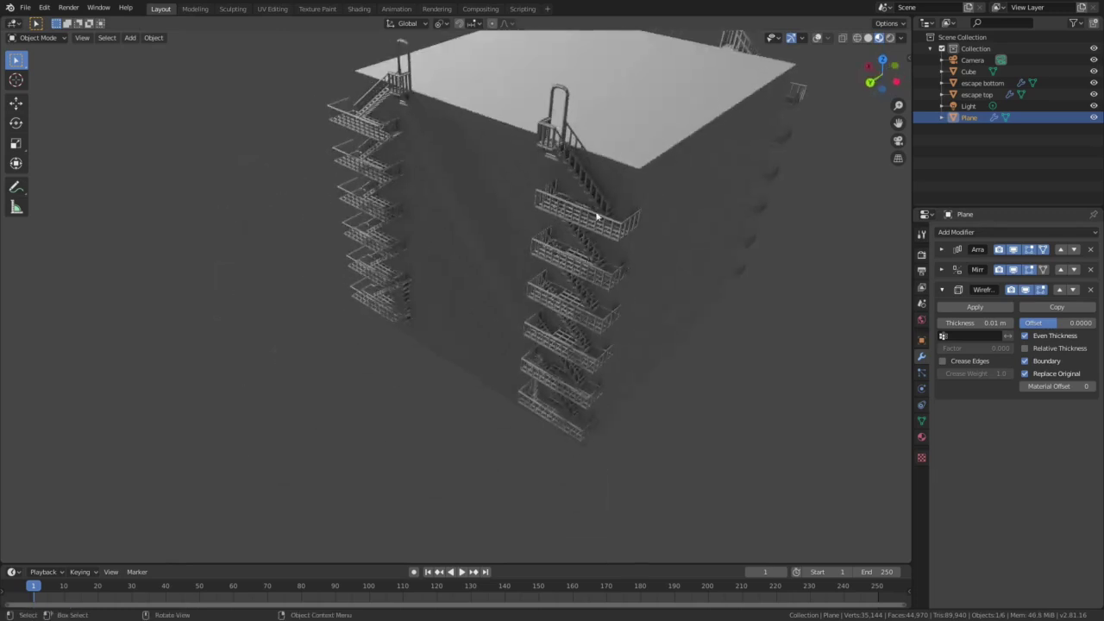
pyautogui.scroll(3, 597, 209)
pyautogui.scroll(2, 597, 209)
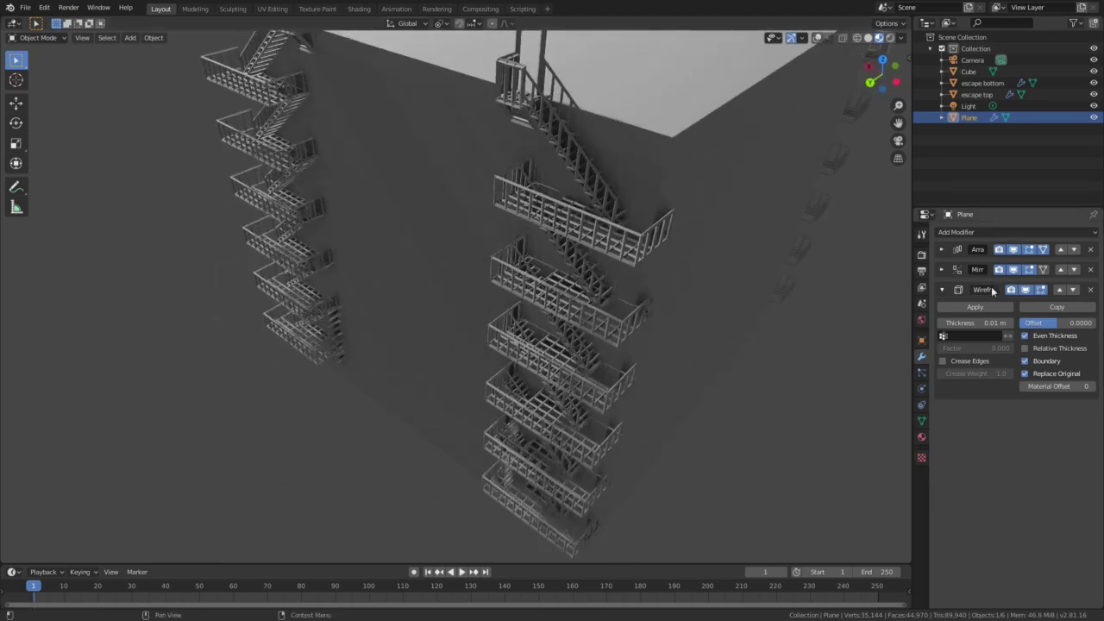
pyautogui.click(1026, 290)
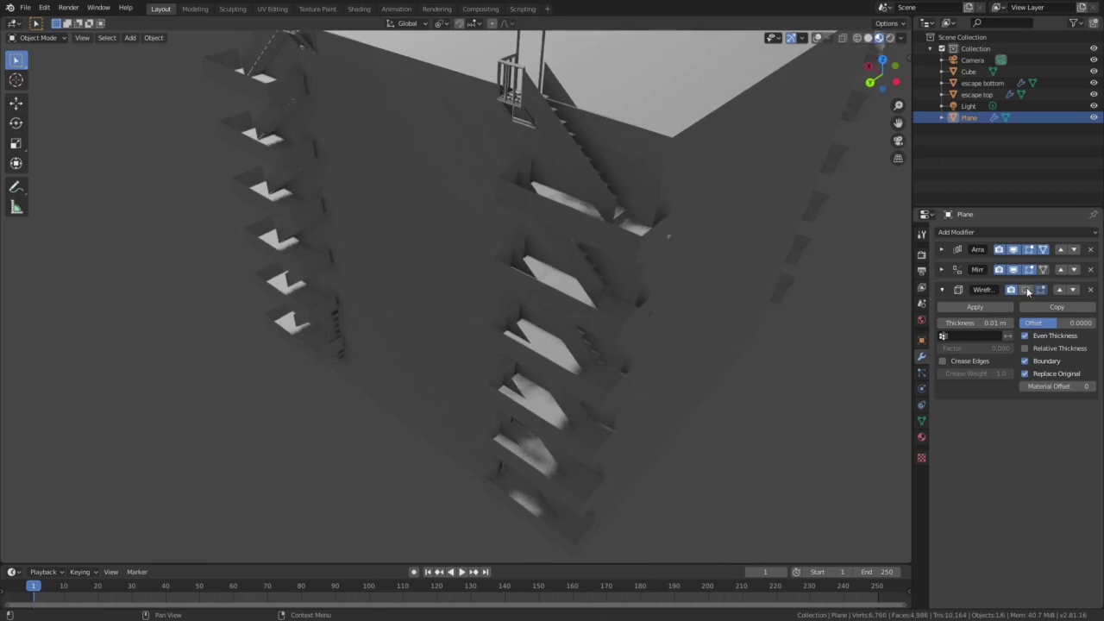
pyautogui.click(1026, 290)
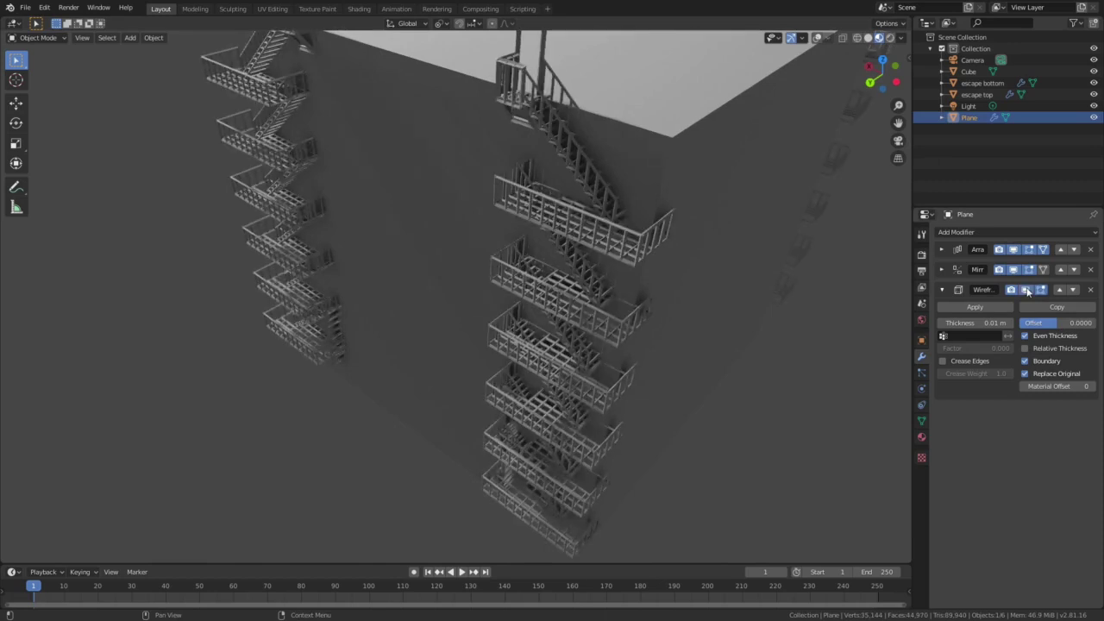
pyautogui.click(942, 290)
pyautogui.click(942, 269)
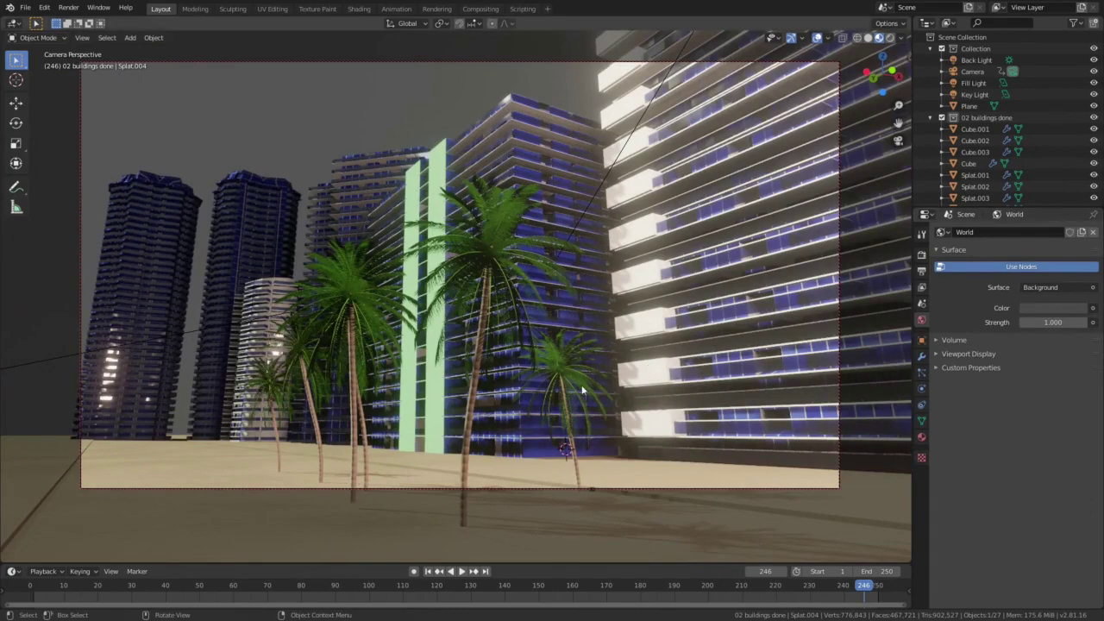
# Step: Maximise the 3D viewport with Ctrl+Space and zoom into the beach city's camera view
pyautogui.hotkey('ctrl', 'space')
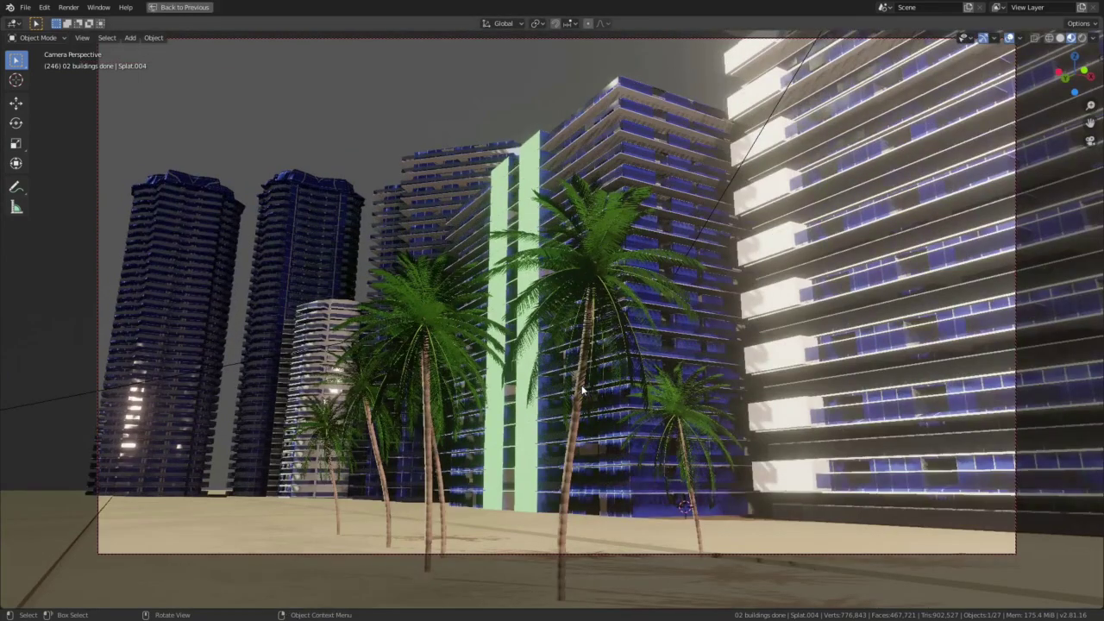
pyautogui.scroll(1, 585, 391)
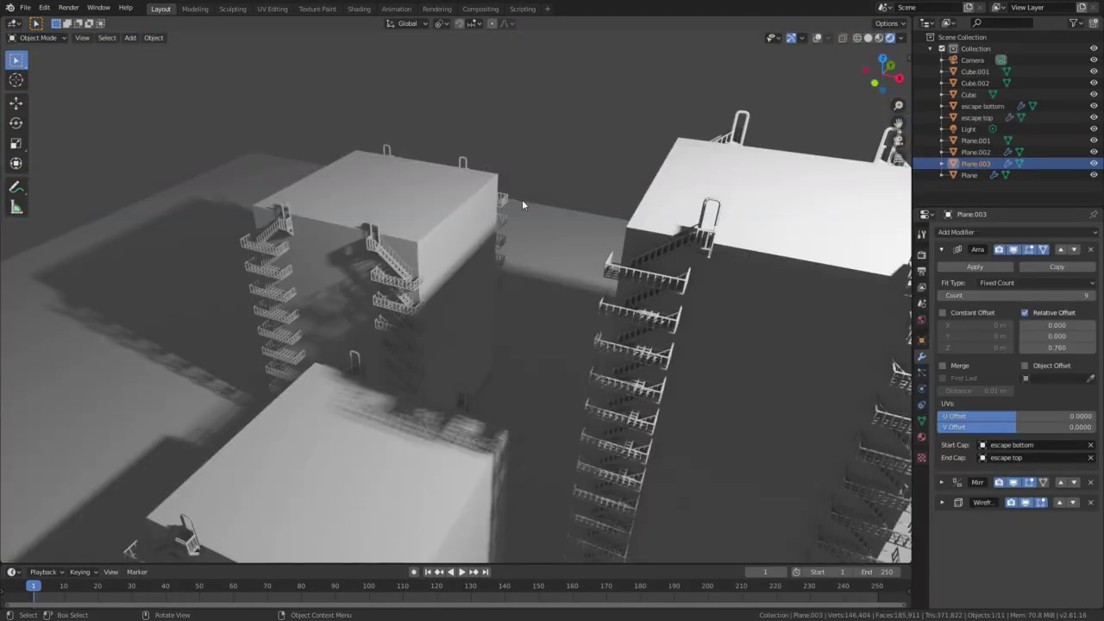
# Step: Move the Plane.003 staircase straight up along global Z by about 0.1434 m
pyautogui.press('g')
pyautogui.press('z')
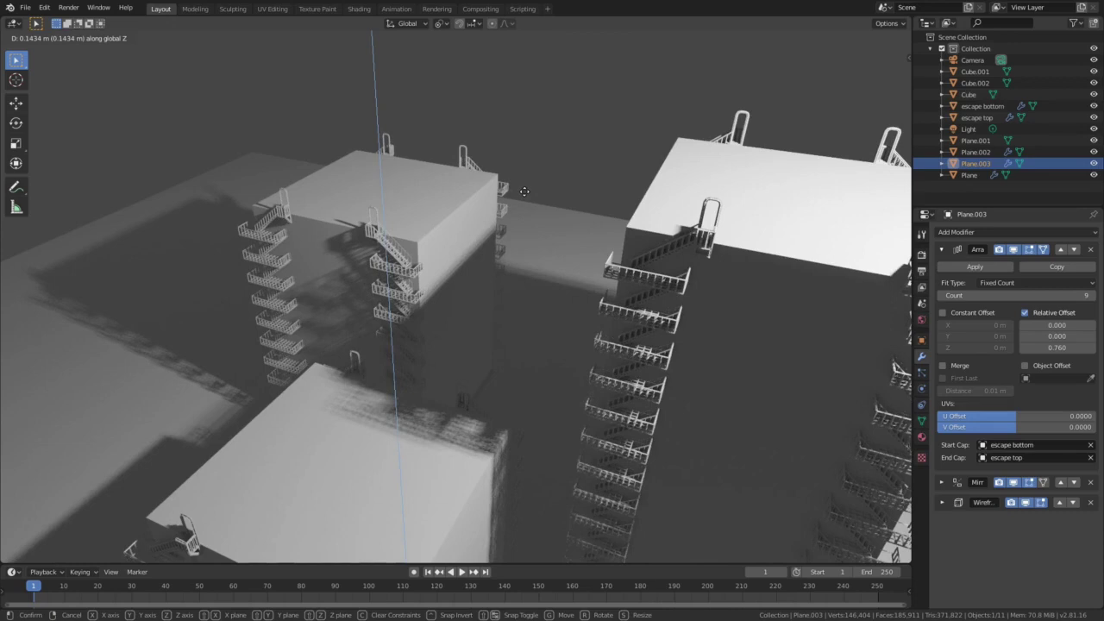
# Step: Confirm the staircase's new height and select the Cube.002, Cube and Cube.001 buildings
pyautogui.click(524, 190)
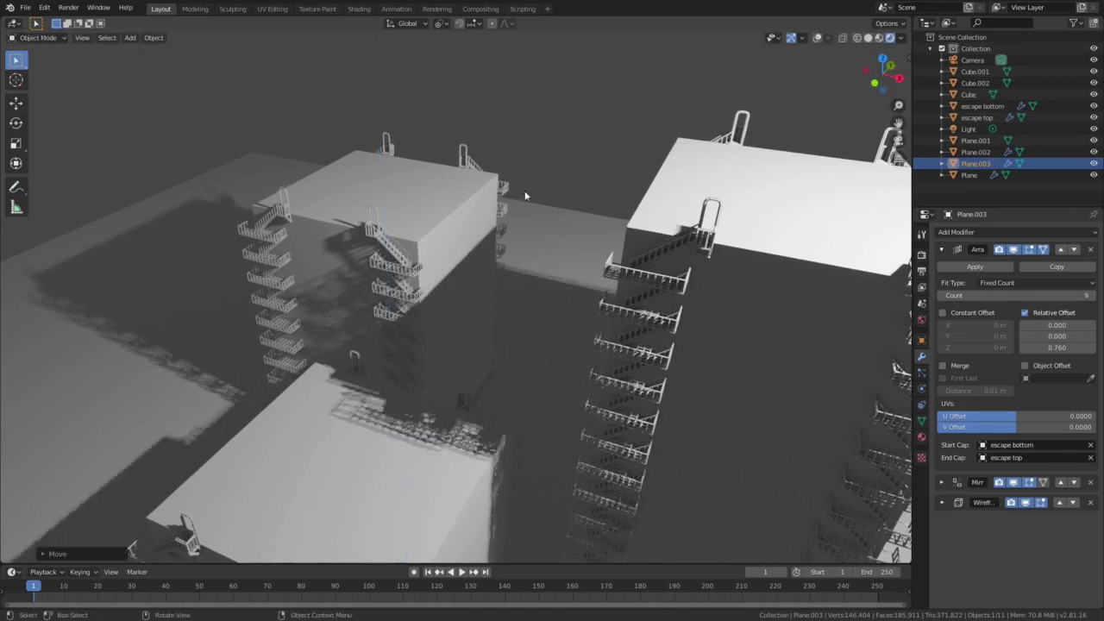
pyautogui.press('Tab')
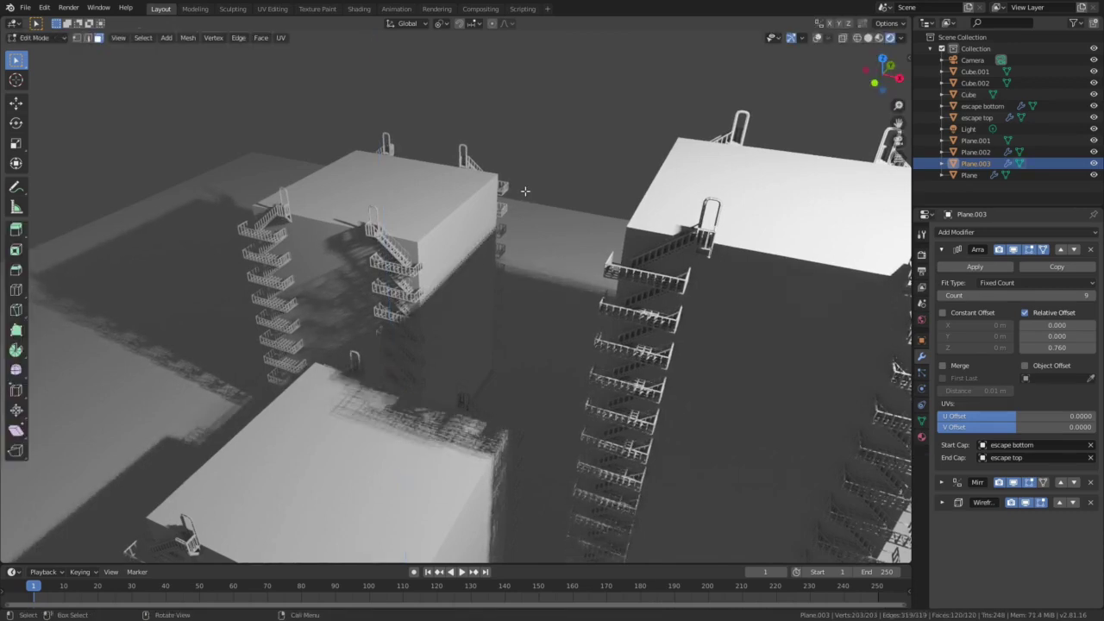
pyautogui.press('Tab')
pyautogui.click(352, 328)
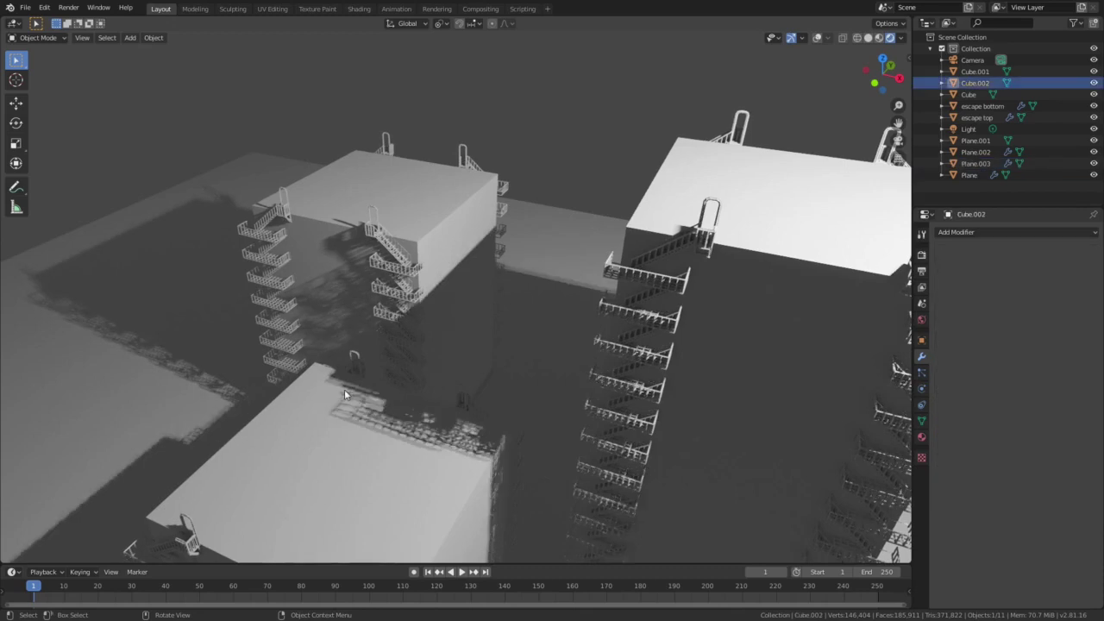
pyautogui.keyDown('shift'); pyautogui.click(348, 444); pyautogui.keyUp('shift')
pyautogui.keyDown('shift'); pyautogui.click(789, 203); pyautogui.keyUp('shift')
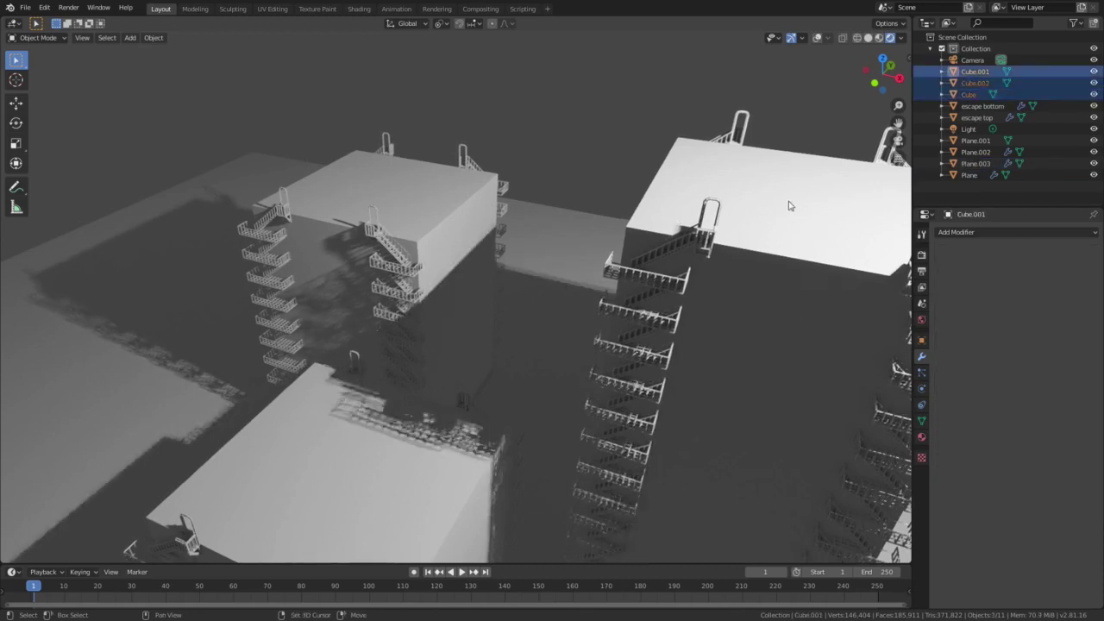
# Step: Enter Edit Mode on the three buildings with face highlighting, trying and cancelling an inset
pyautogui.press('Tab')
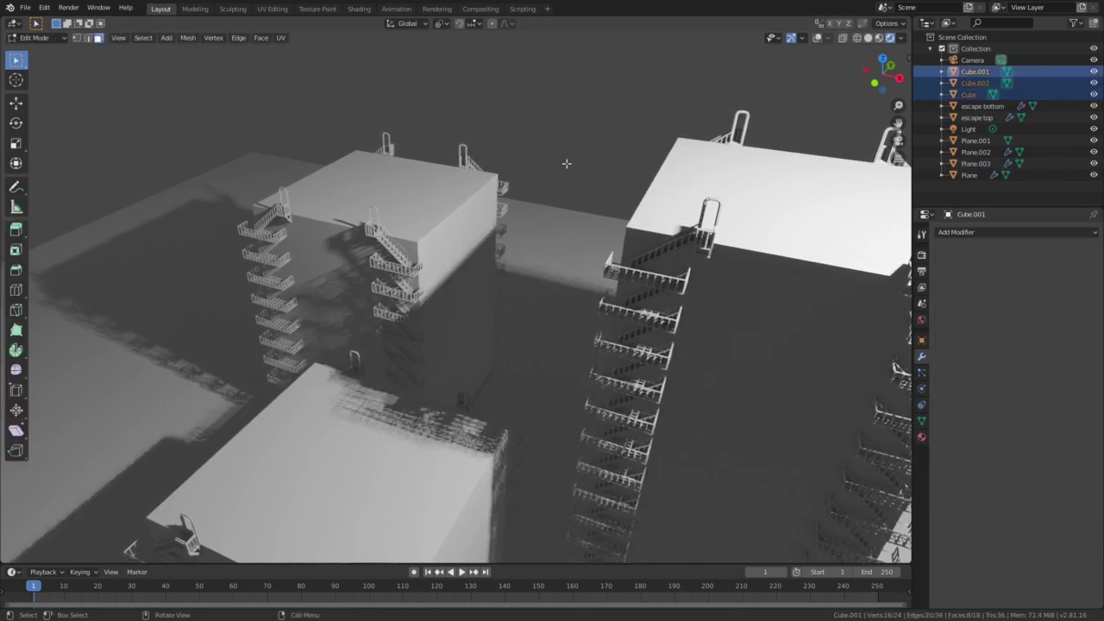
pyautogui.click(817, 38)
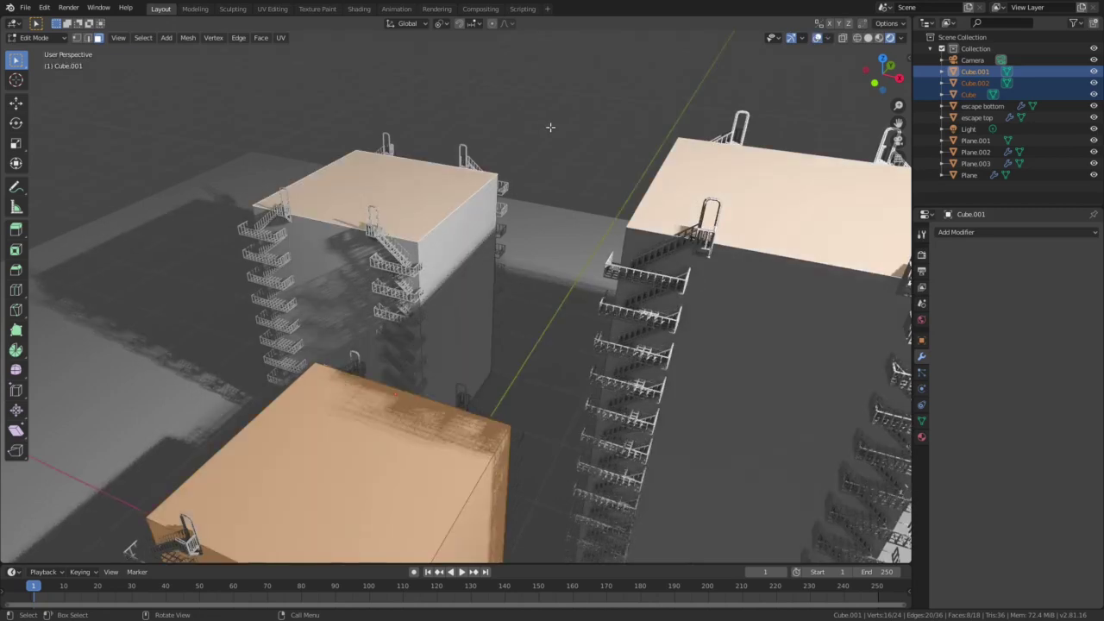
pyautogui.press('i')
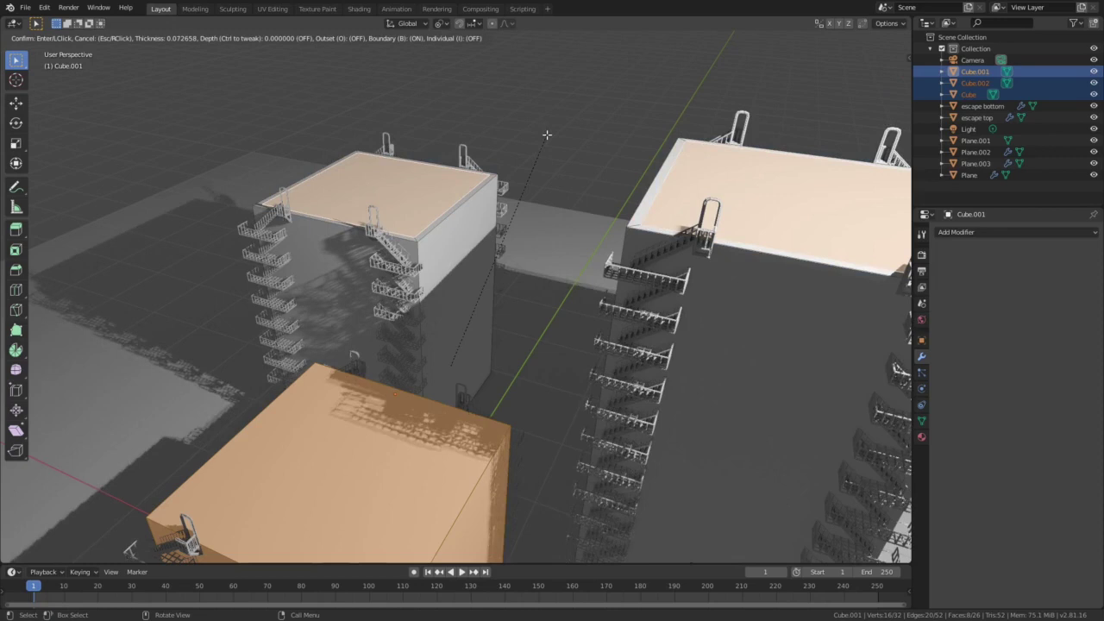
pyautogui.press('Escape')
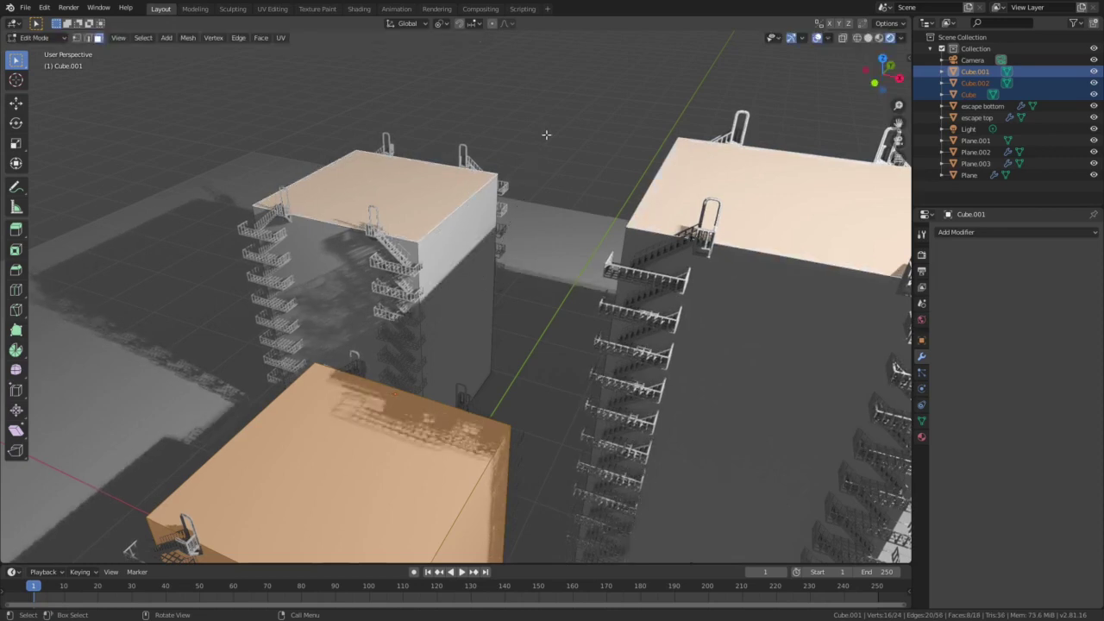
# Step: Inset the three roof faces, sink the inner roofs about 0.03 m, and deselect all in Object Mode
pyautogui.click(345, 442)
pyautogui.keyDown('shift'); pyautogui.click(384, 207); pyautogui.keyUp('shift')
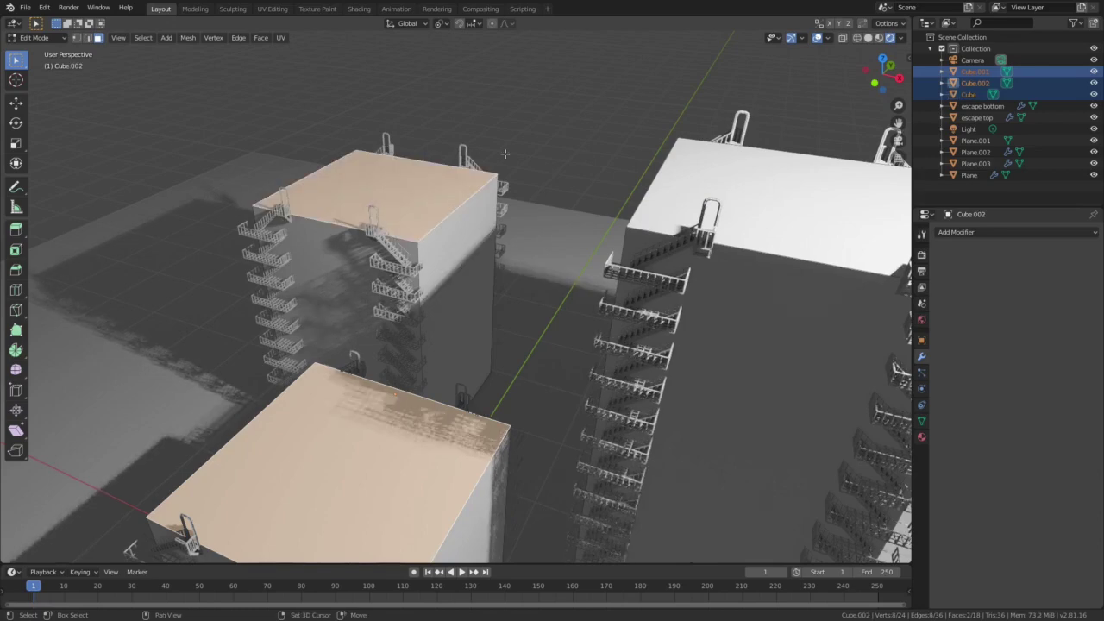
pyautogui.keyDown('shift'); pyautogui.click(780, 181); pyautogui.keyUp('shift')
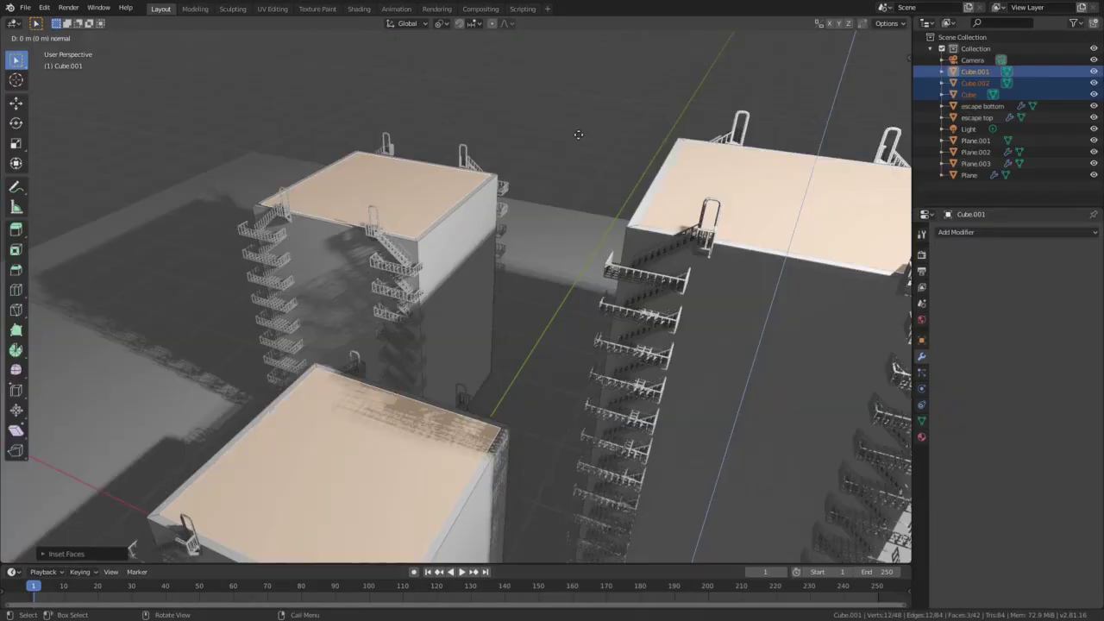
pyautogui.press('i')
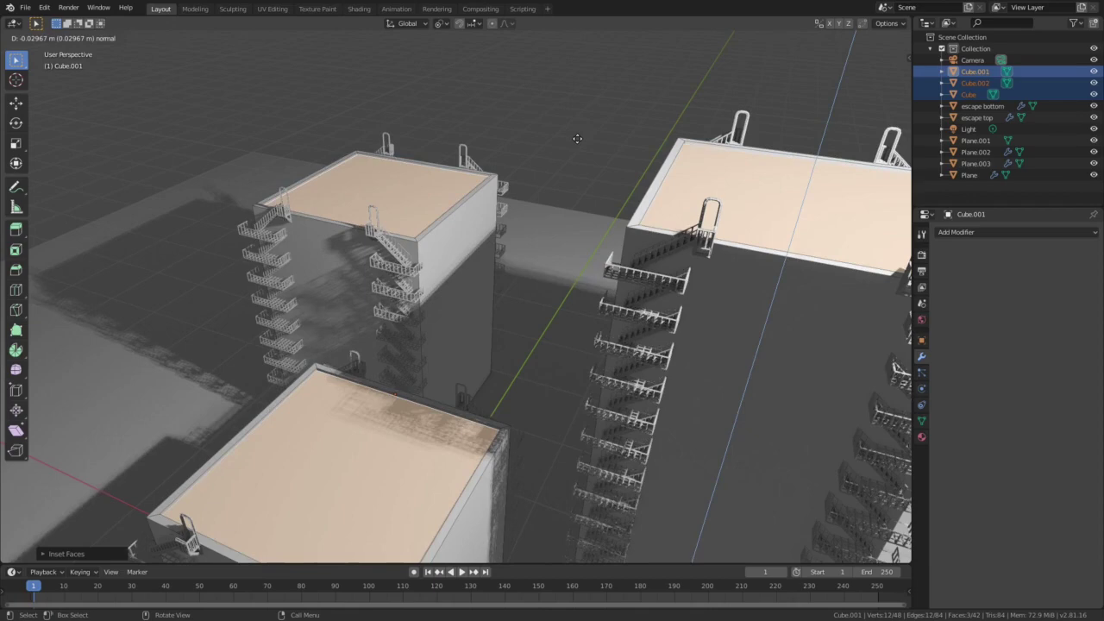
pyautogui.click(577, 138)
pyautogui.press('Tab')
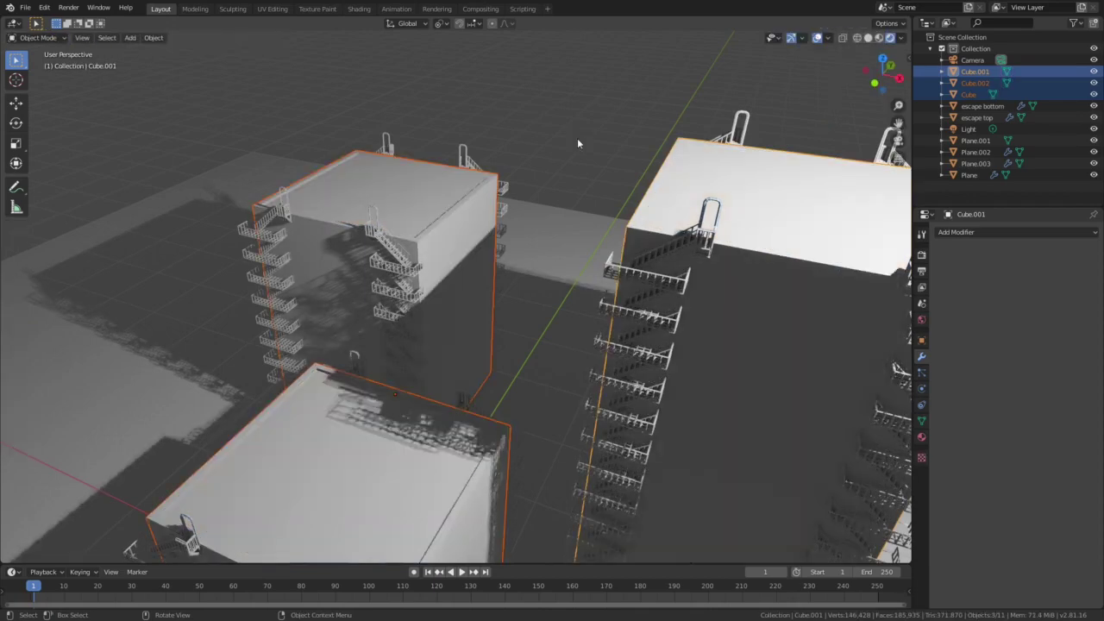
pyautogui.click(577, 138)
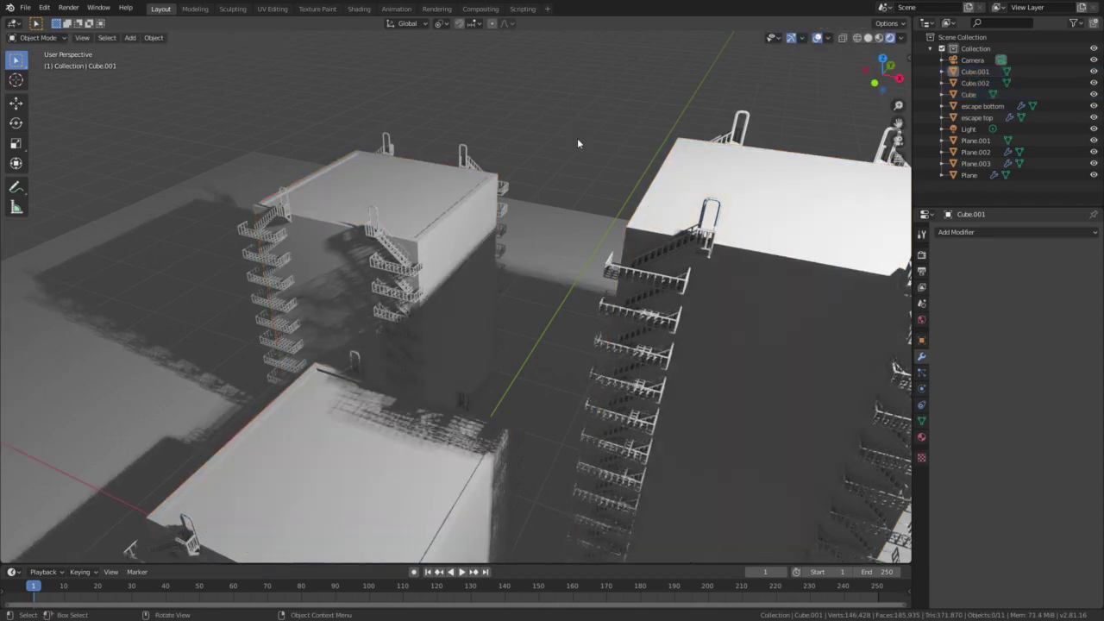